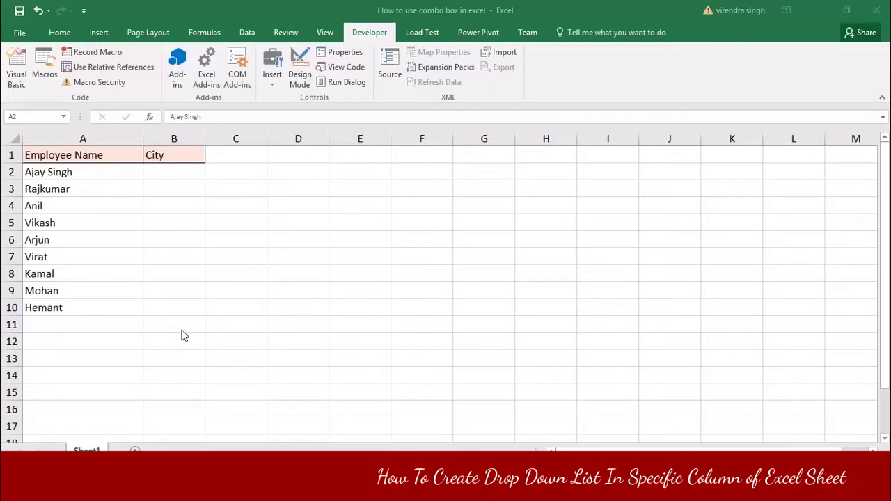
key("alt+a")
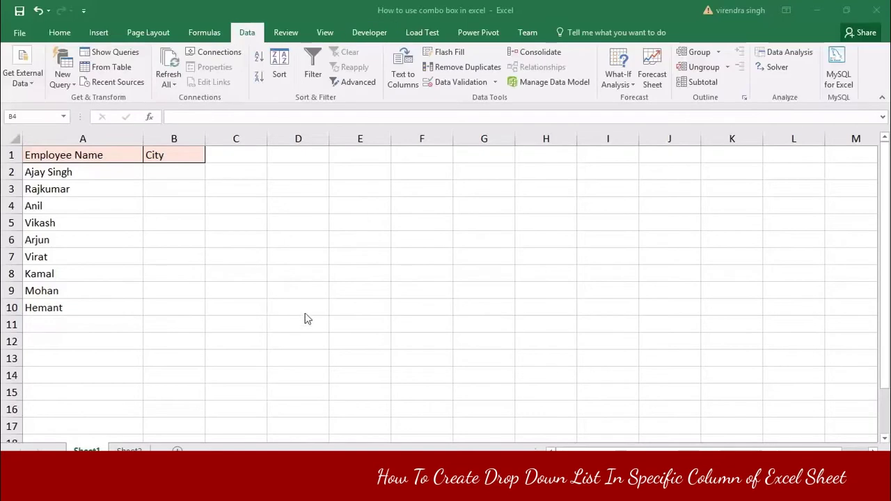
left_click(145, 213)
left_click_drag(64, 156, 56, 308)
left_click_drag(161, 156, 160, 309)
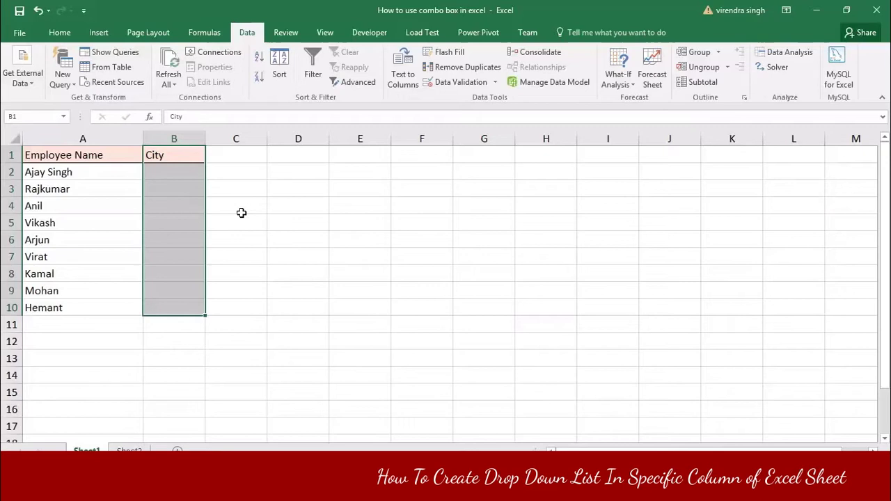
left_click(179, 173)
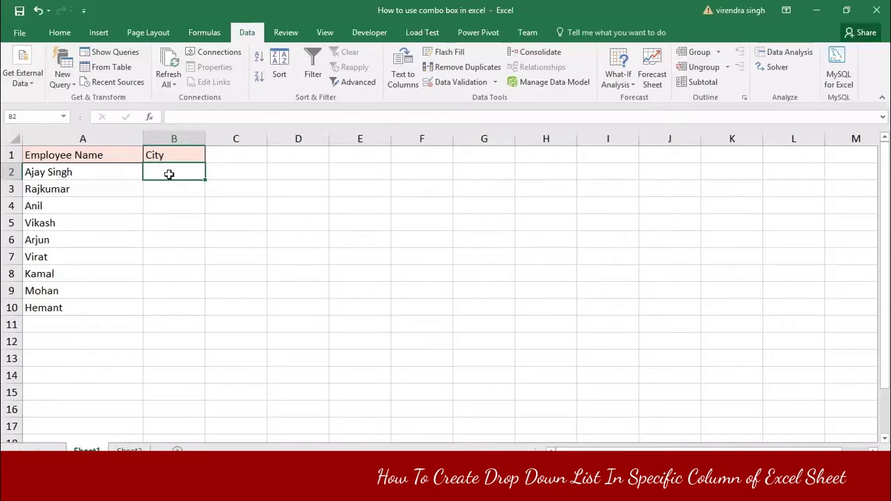
left_click_drag(172, 175, 155, 314)
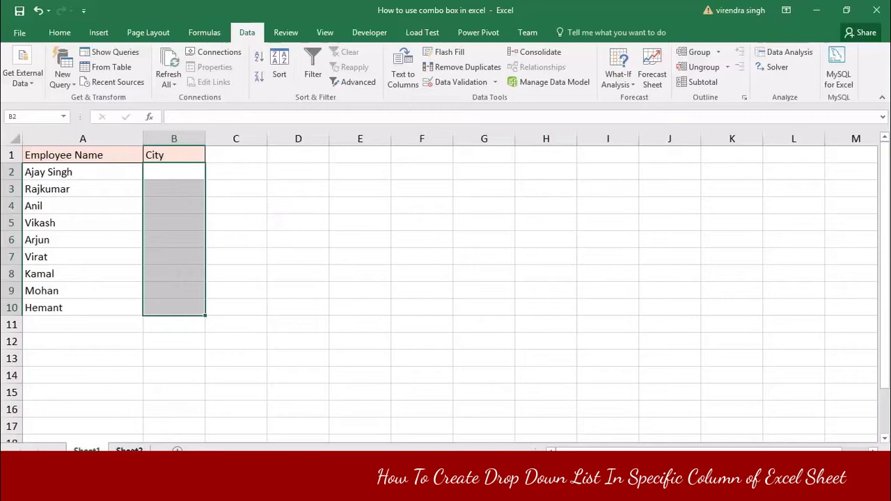
left_click(131, 447)
left_click_drag(54, 178, 52, 310)
left_click_drag(44, 176, 58, 297)
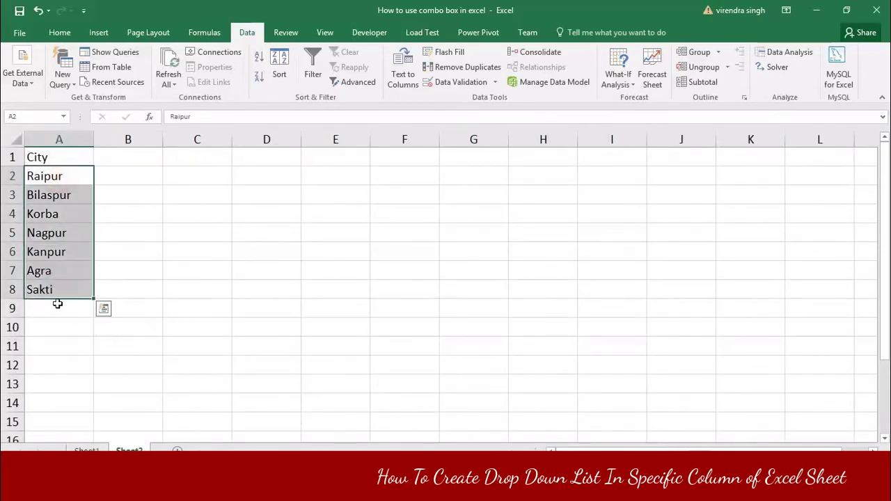
left_click(88, 450)
left_click(175, 171)
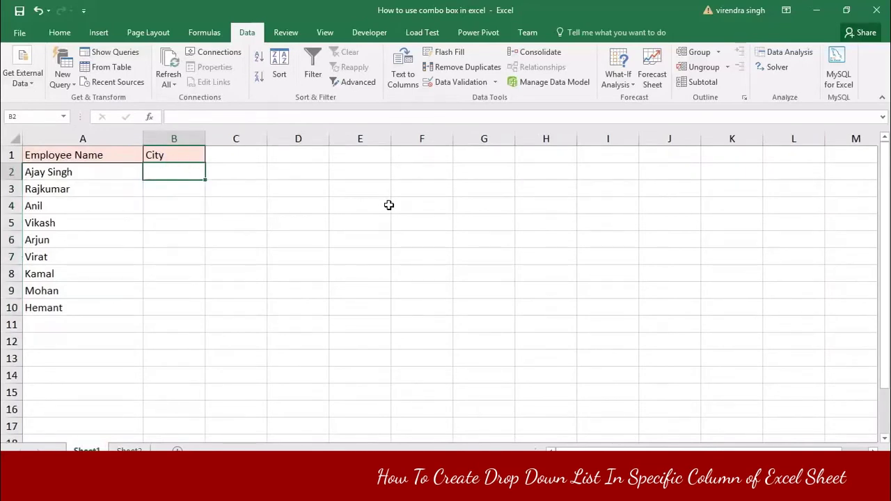
Step: Start recording a macro named test with the shortcut Ctrl+k
left_click(369, 32)
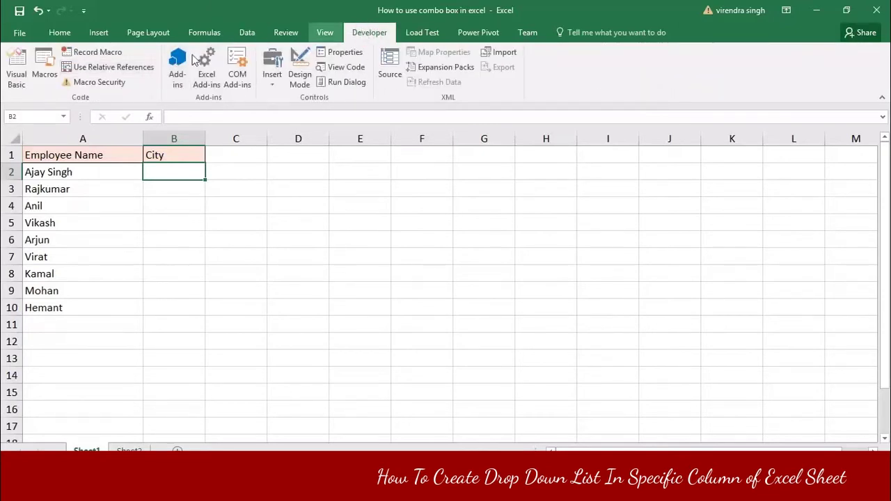
left_click(97, 54)
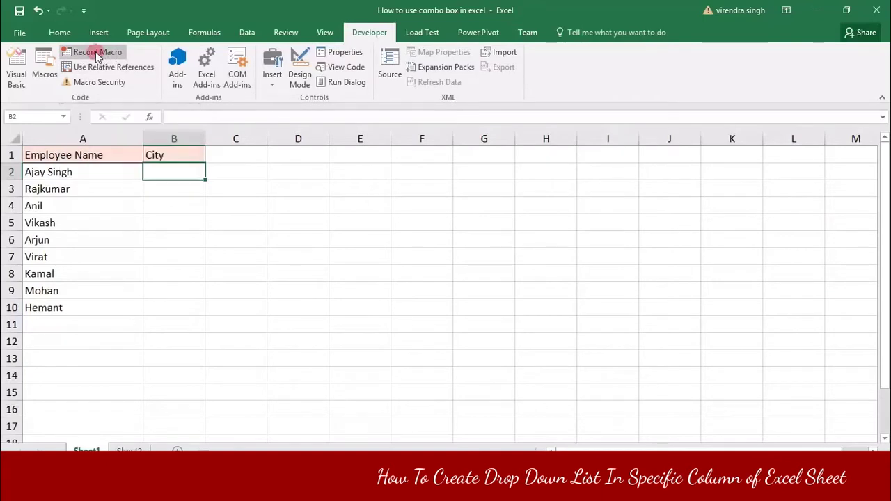
left_click_drag(437, 182, 386, 163)
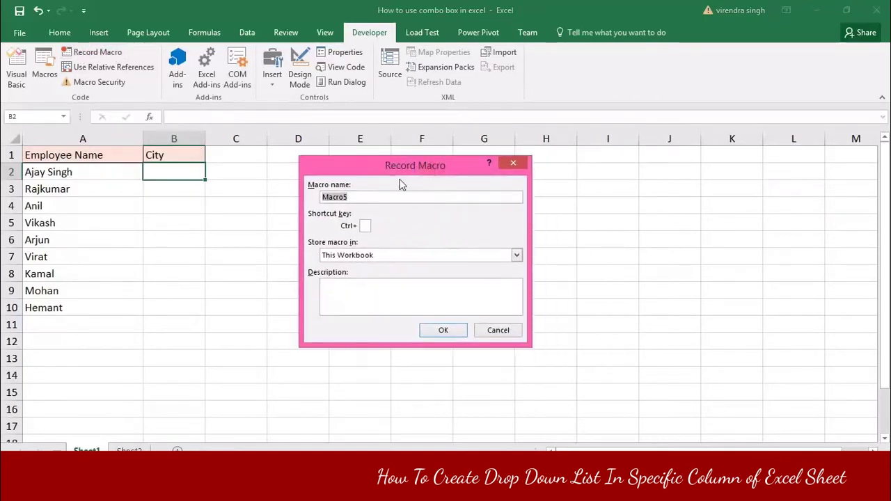
type("test")
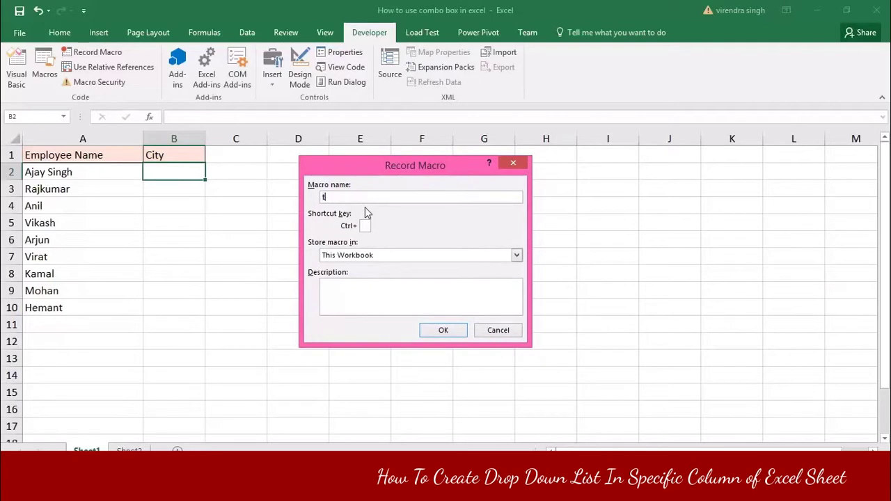
left_click(365, 226)
type("k")
left_click(444, 332)
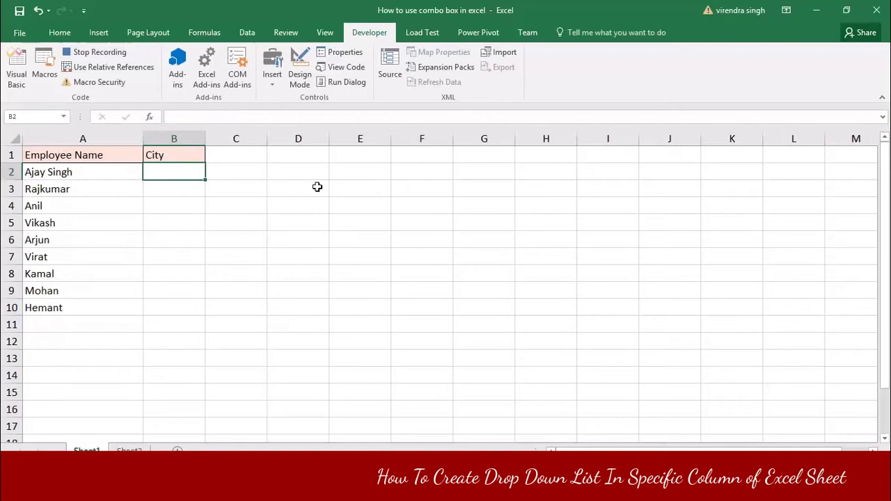
Step: Give B2 List data validation sourced from the city names in Sheet2 A2:A8
left_click(248, 32)
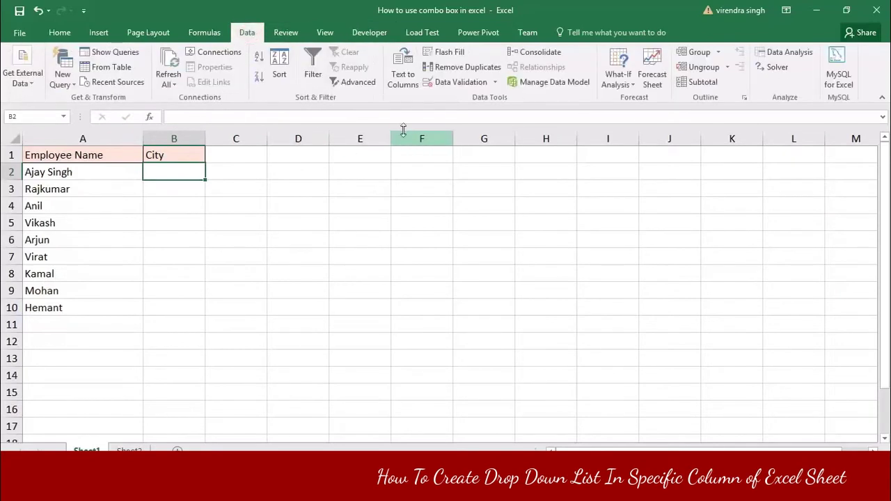
left_click(495, 83)
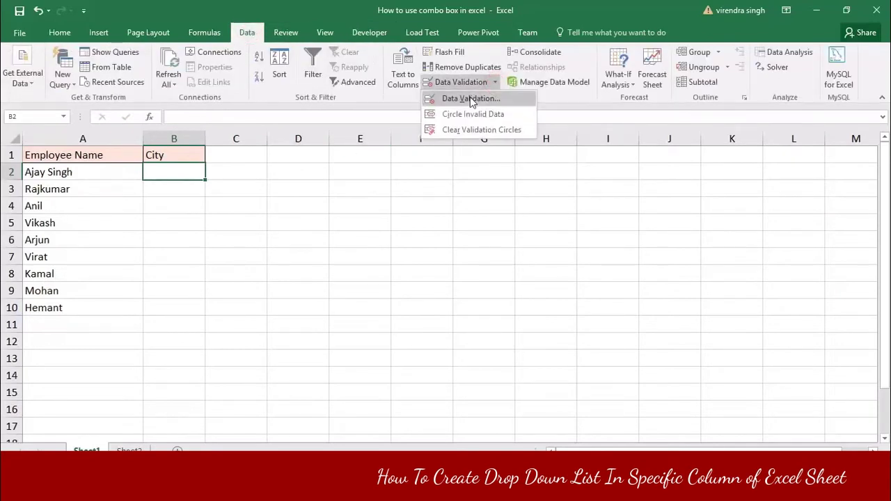
left_click(469, 98)
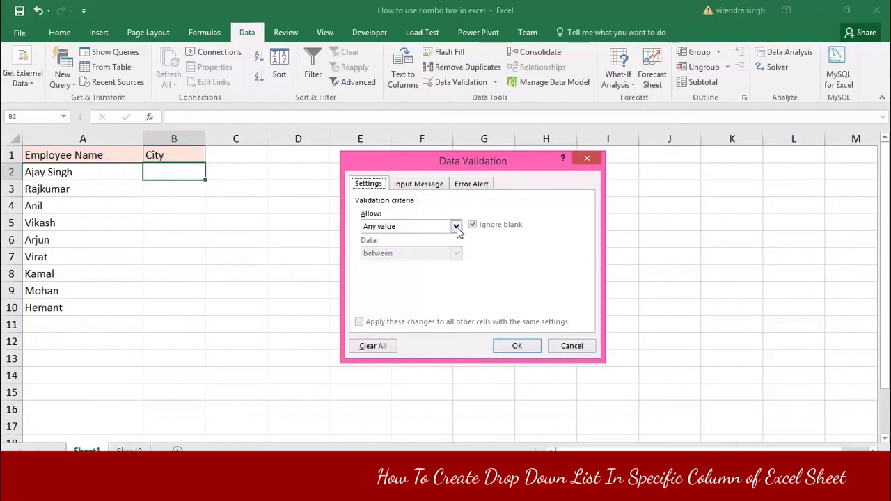
left_click(455, 230)
left_click(387, 264)
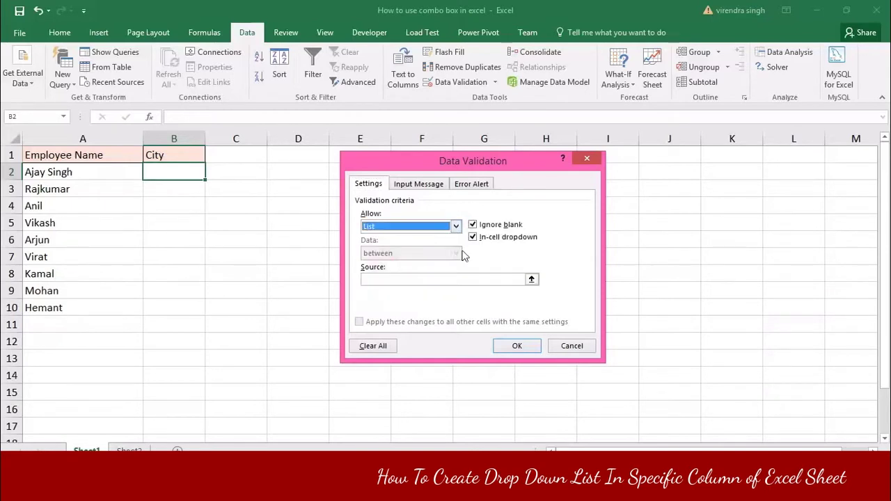
left_click(387, 278)
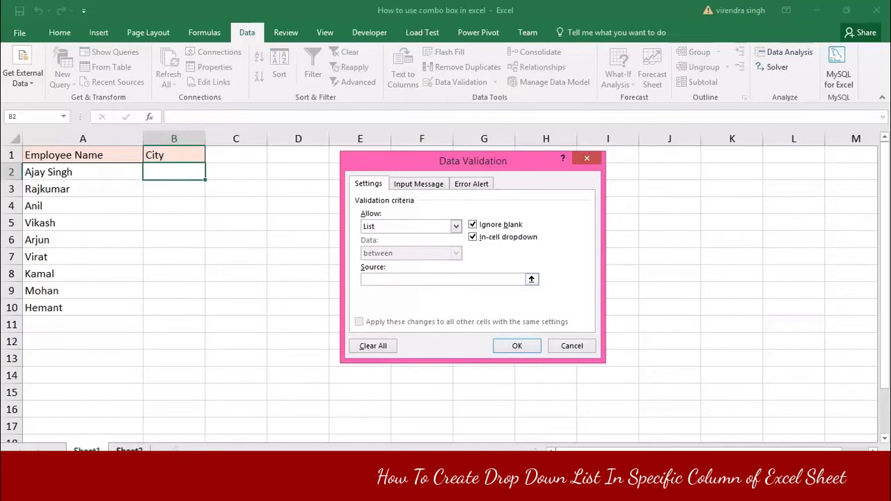
left_click(129, 449)
left_click_drag(56, 176, 40, 291)
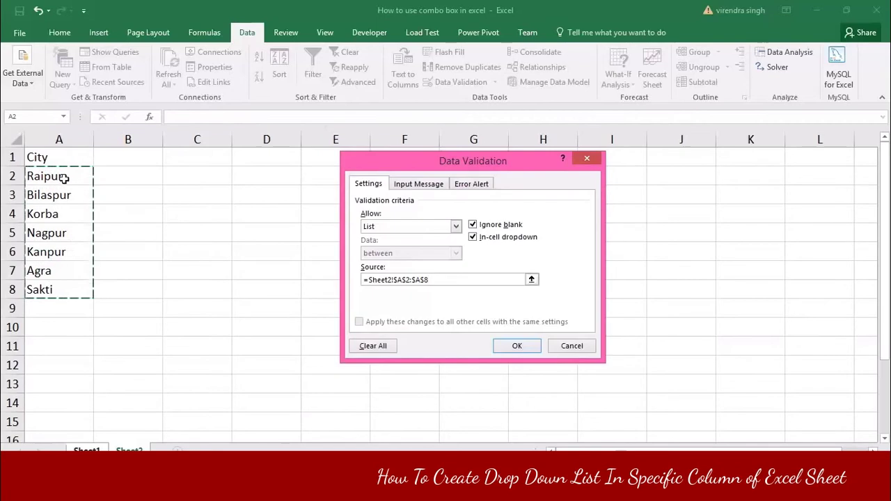
left_click(517, 346)
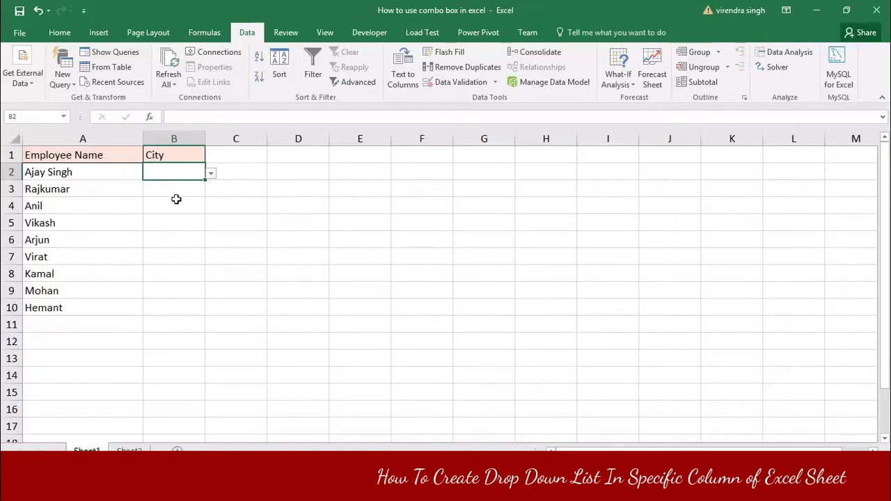
left_click(175, 293)
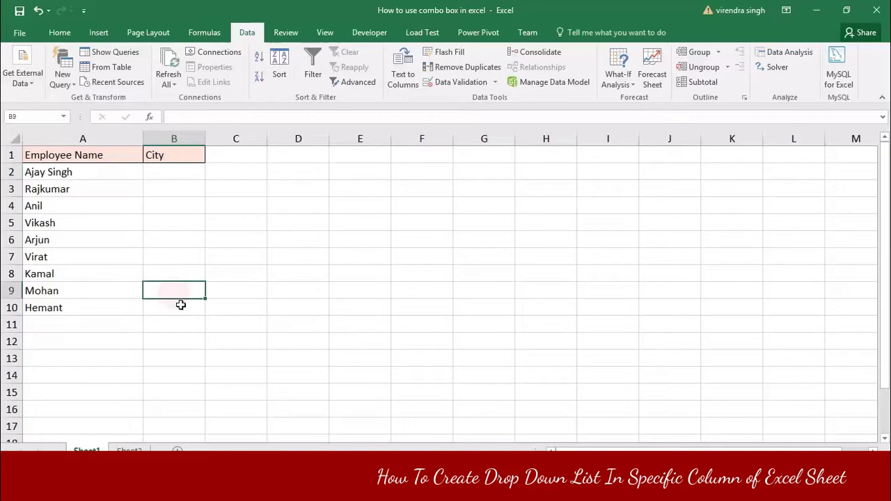
left_click(170, 172)
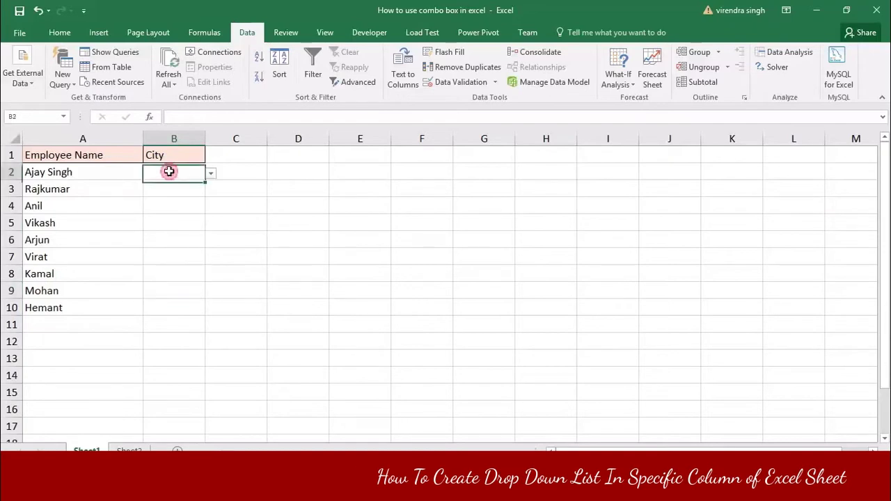
left_click(173, 292)
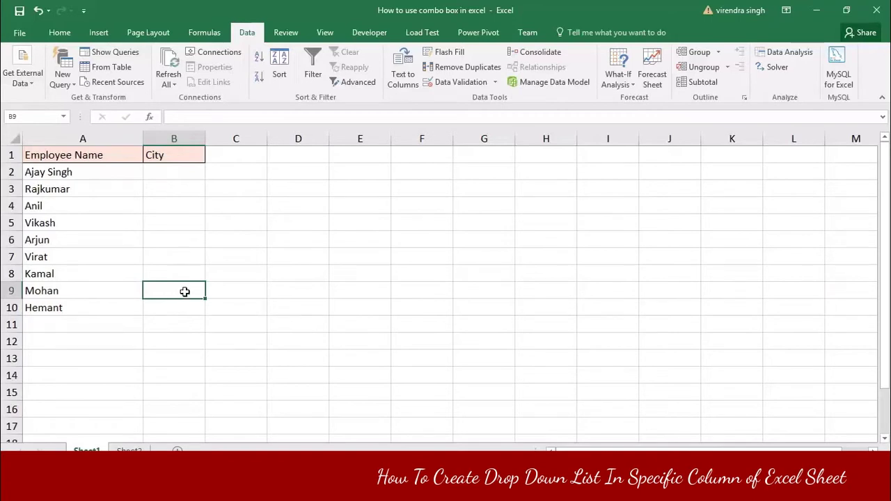
left_click(174, 259)
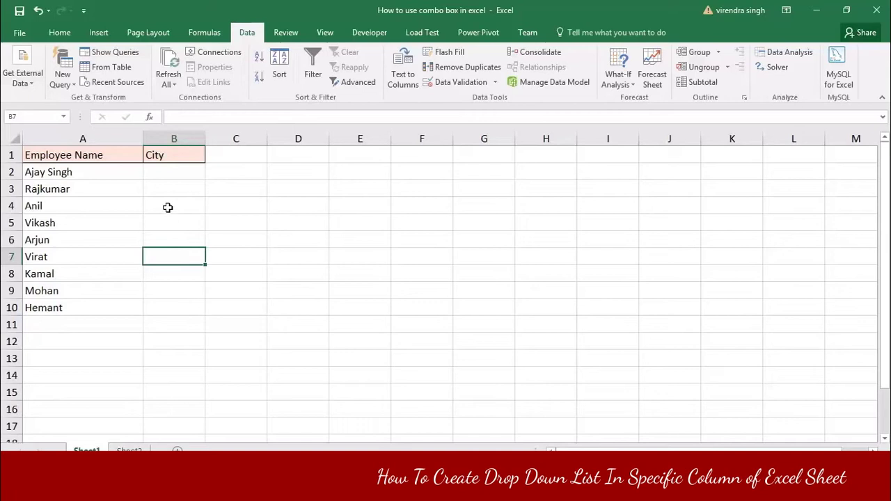
left_click(369, 32)
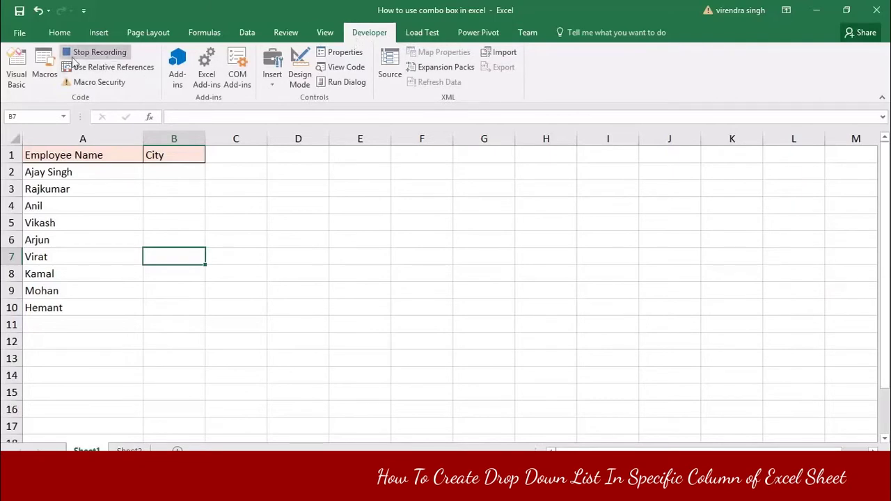
Step: Stop the macro recording and select the test macro in the Macros list
left_click(93, 56)
left_click(44, 66)
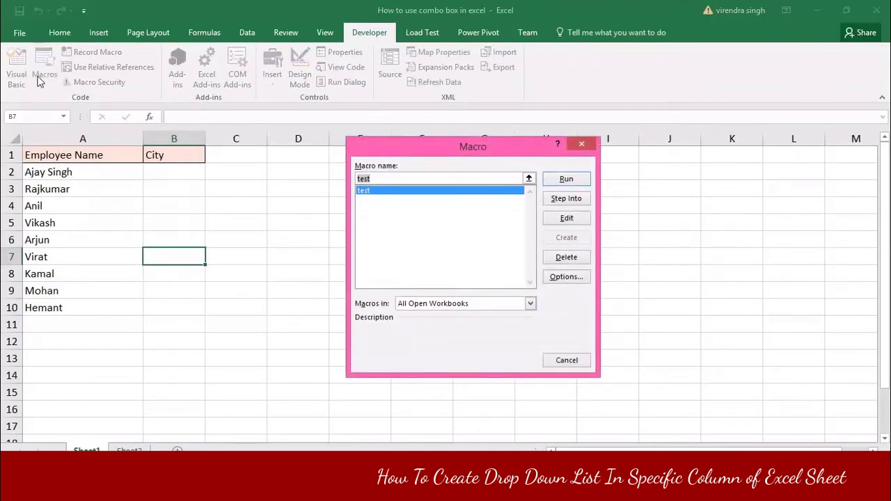
left_click_drag(464, 147, 434, 143)
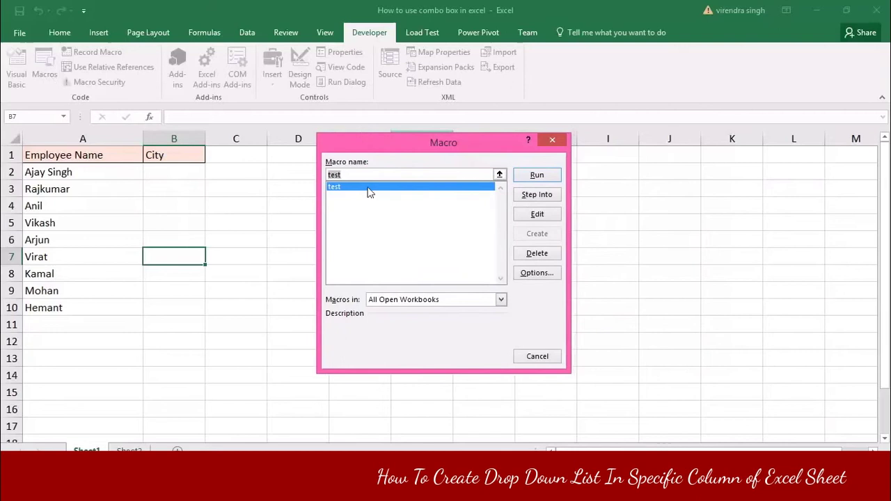
left_click(334, 189)
Step: Open the test macro's code and delete its Range("B7").Select line
left_click(537, 215)
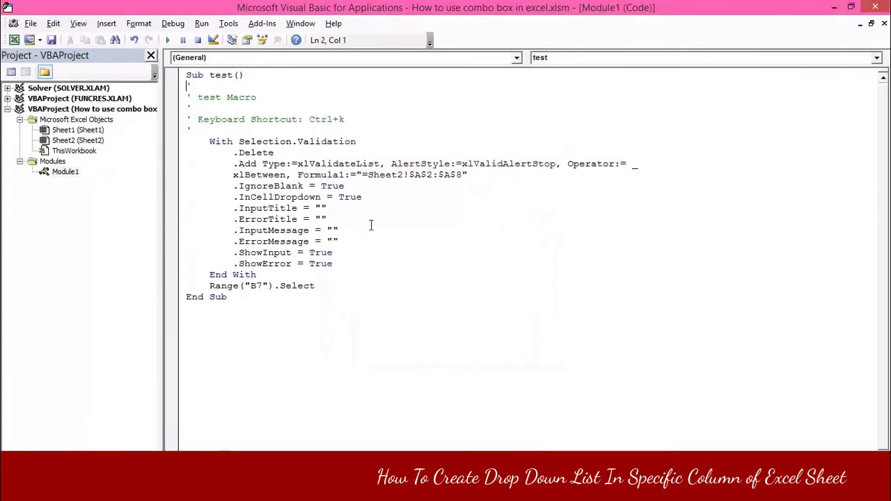
left_click_drag(210, 139, 341, 278)
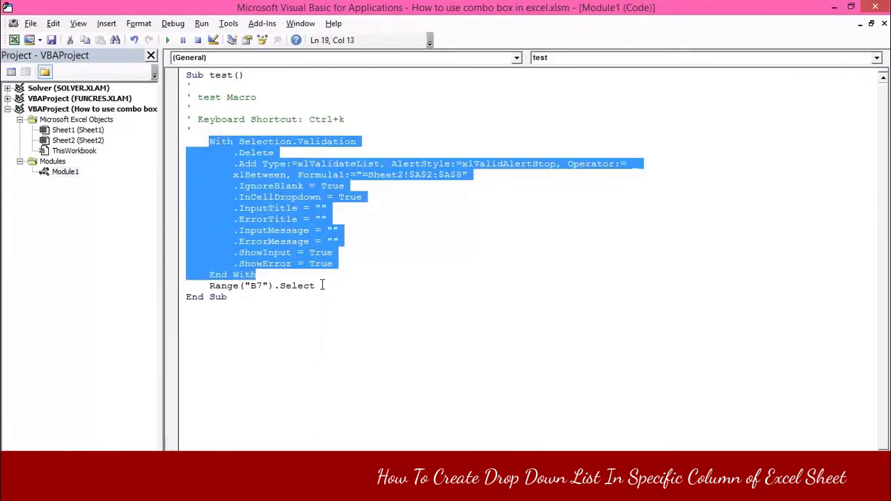
left_click(322, 286)
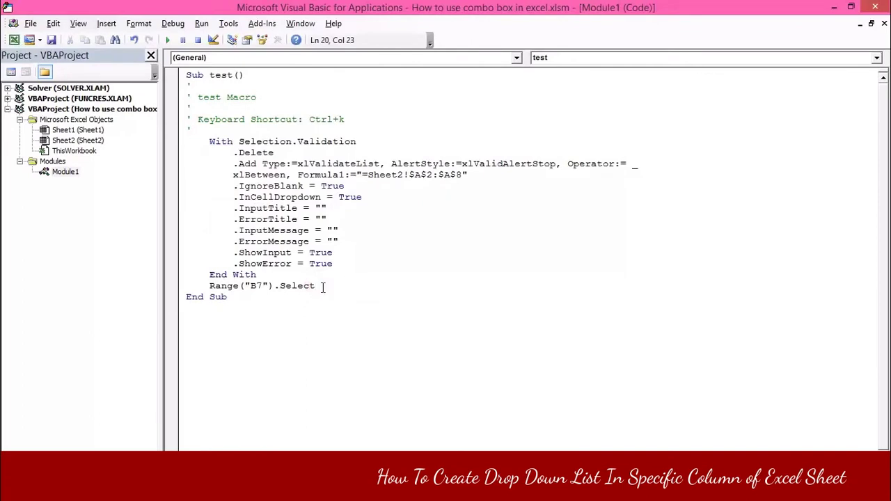
left_click_drag(322, 286, 213, 291)
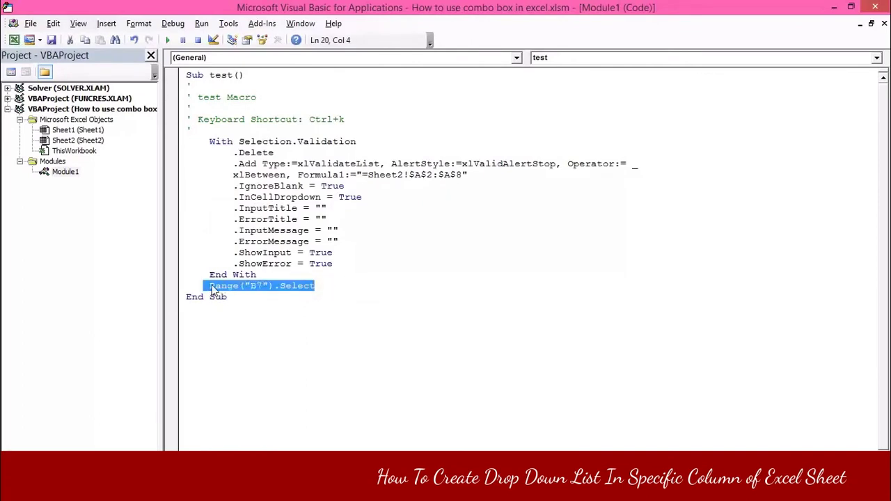
key("Delete")
Step: Cut the With Selection.Validation block, then delete the rest of the test macro
left_click(211, 141)
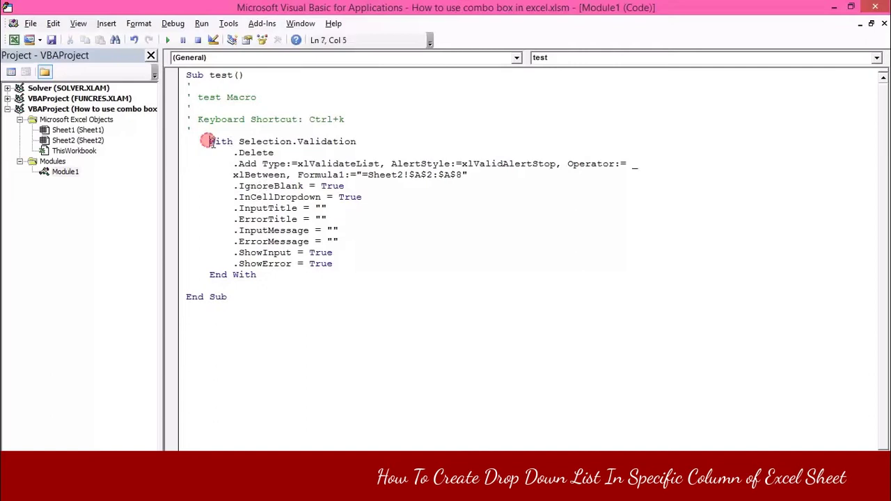
left_click_drag(211, 141, 286, 275)
key("ctrl+c")
key("Delete")
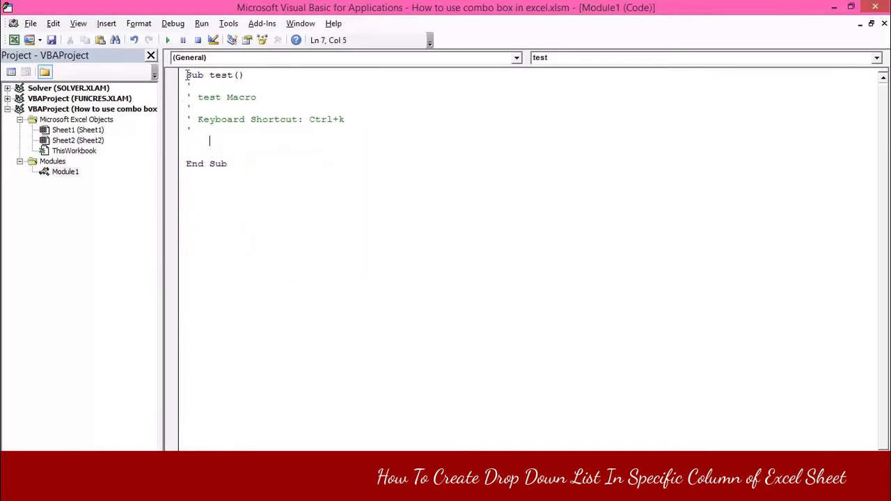
left_click_drag(187, 74, 254, 210)
key("Delete")
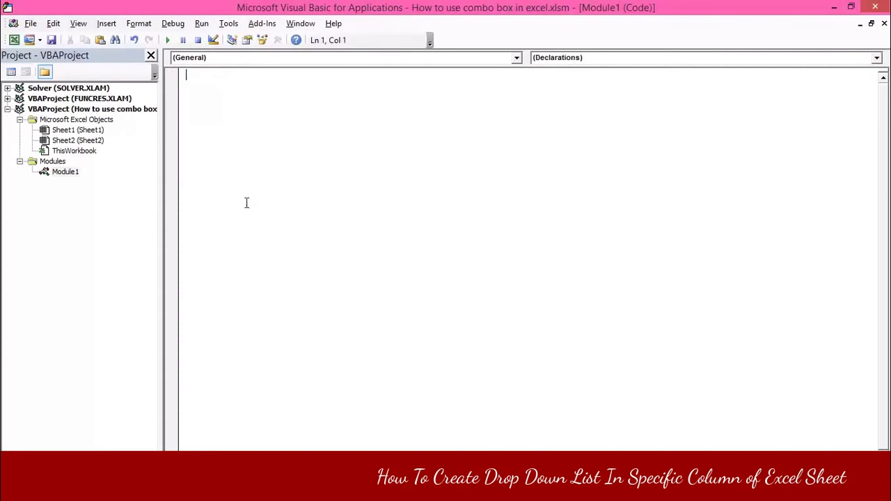
Step: Remove Module1 from the project without exporting it
right_click(77, 173)
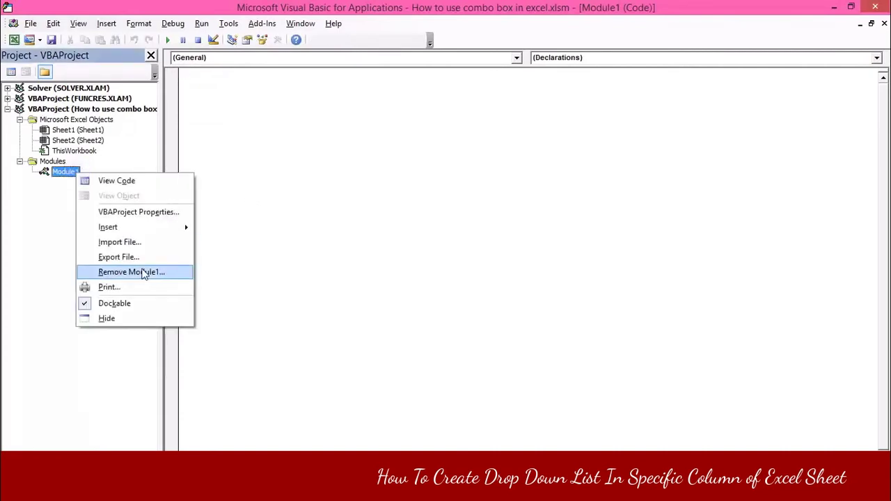
left_click(139, 272)
left_click(414, 294)
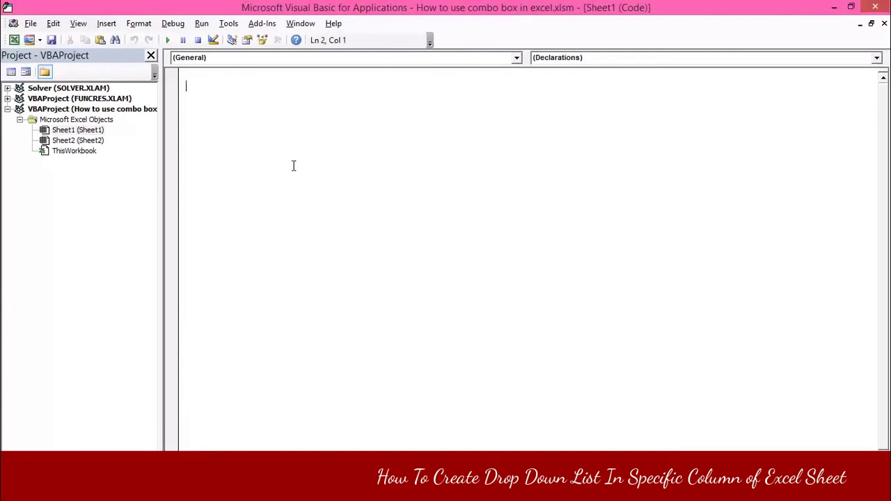
Step: In Excel, check cells B5, B4, B7 and B2 for a drop-down
left_click(834, 7)
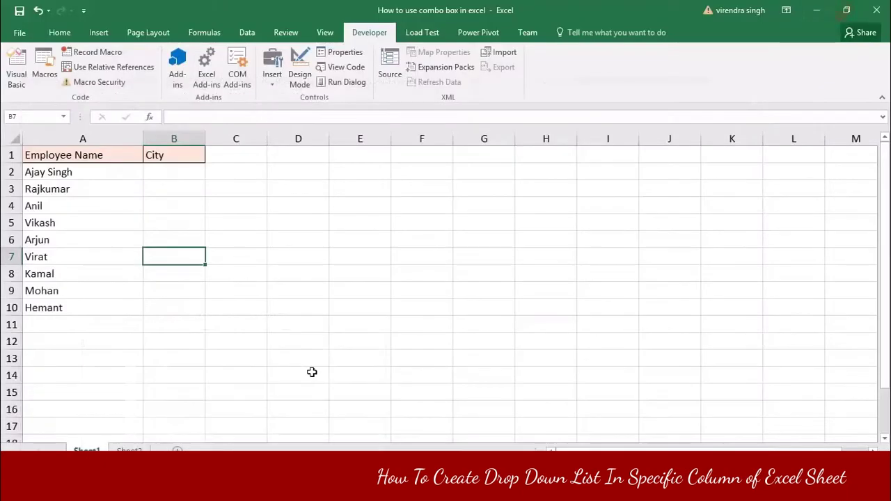
left_click(174, 217)
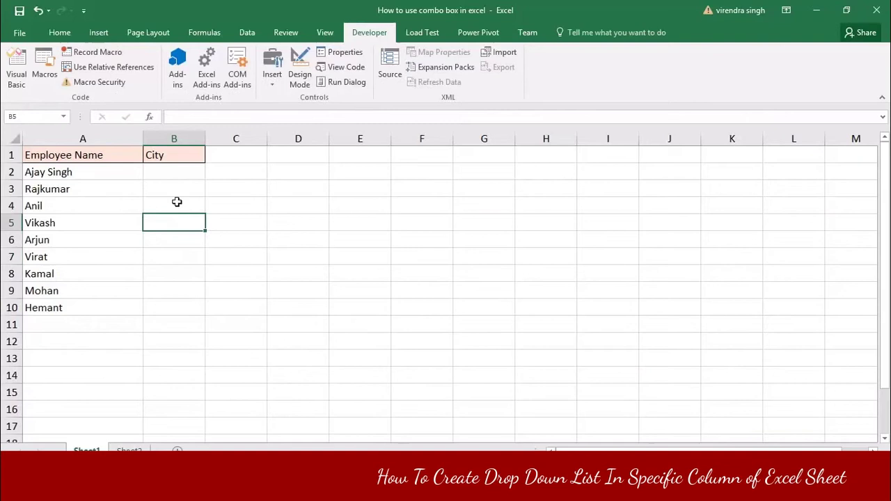
left_click(177, 202)
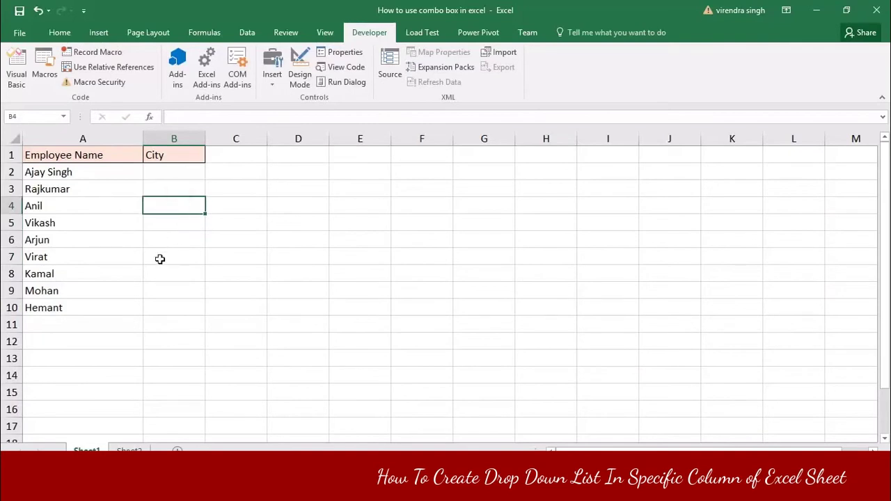
left_click(159, 259)
left_click(168, 179)
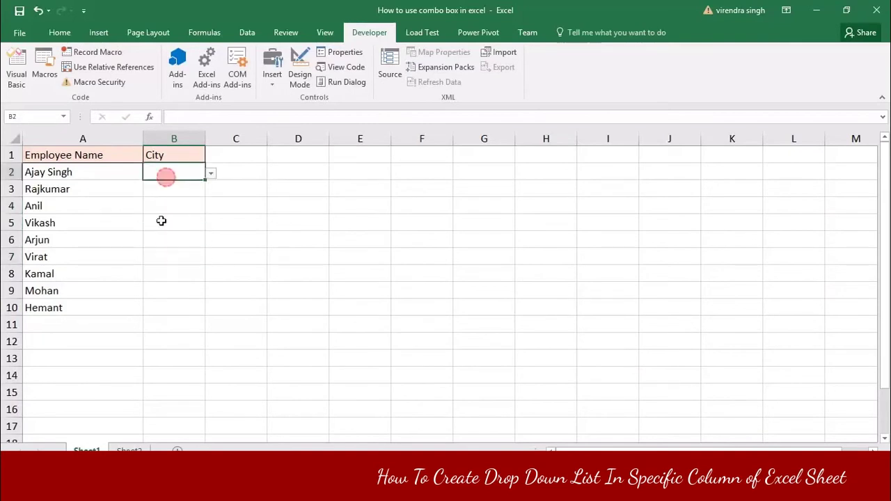
left_click(169, 231)
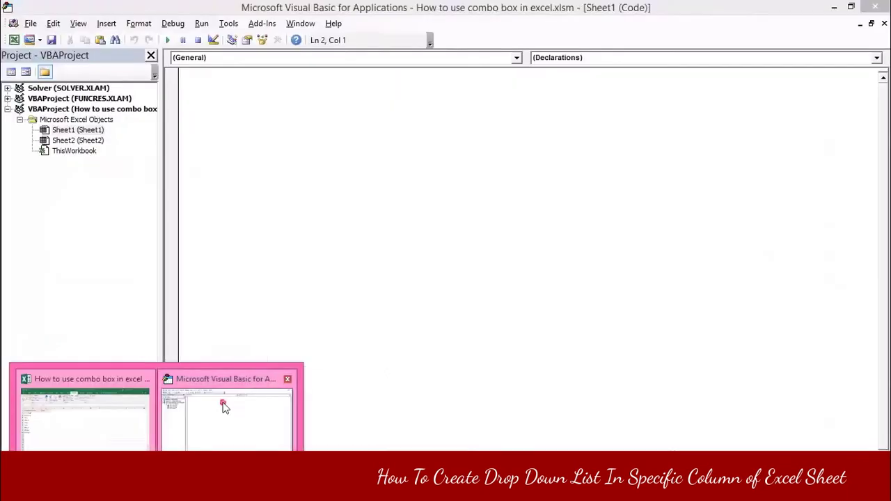
Step: Create an empty Worksheet_SelectionChange procedure in Sheet1's code window
left_click(223, 407)
left_click(519, 59)
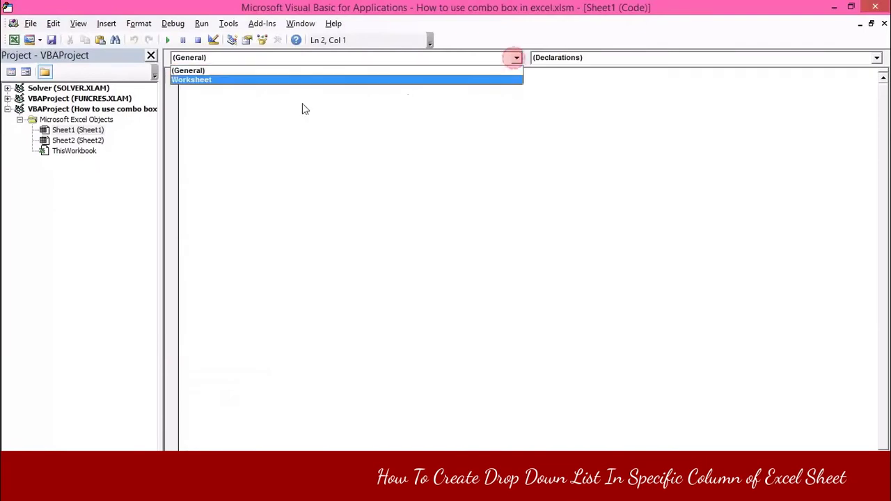
left_click(215, 83)
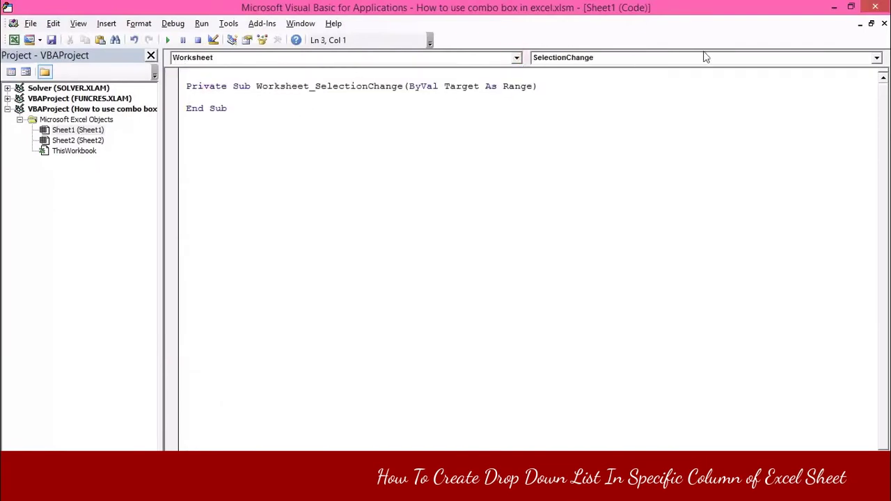
left_click(668, 59)
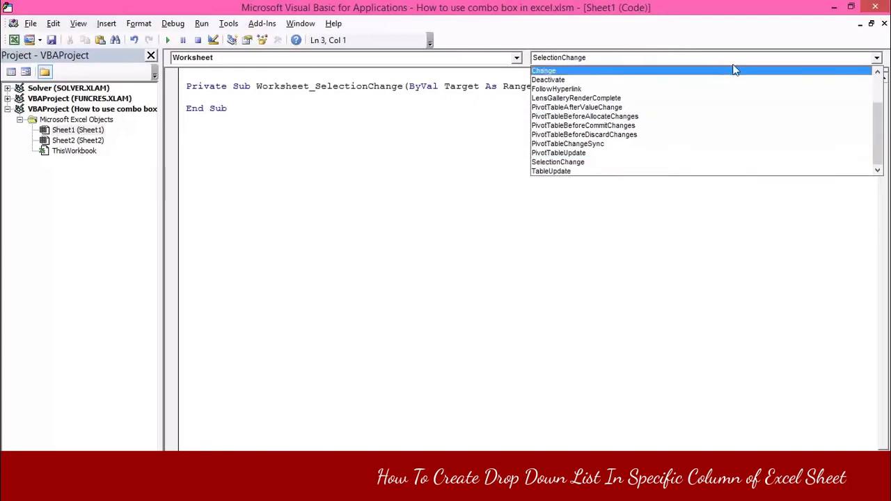
left_click(572, 161)
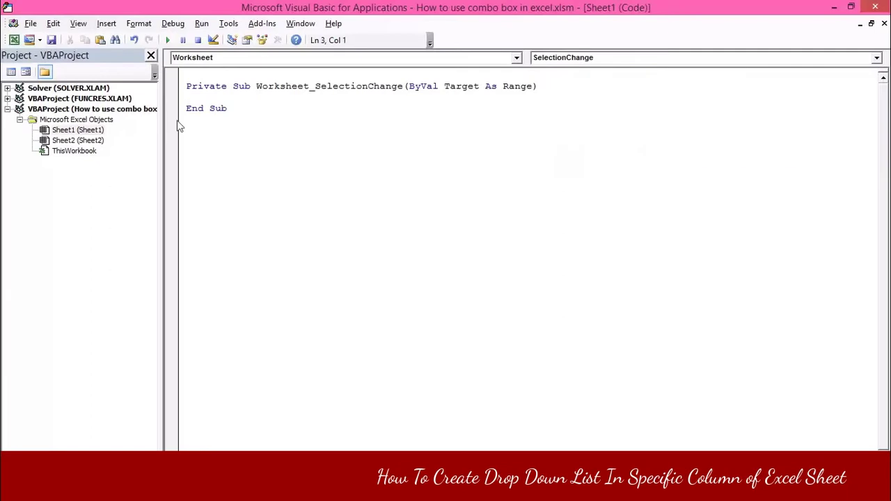
key("Tab")
Step: Highlight the procedure name and its Target argument, then place the cursor in the body
left_click_drag(257, 87, 409, 88)
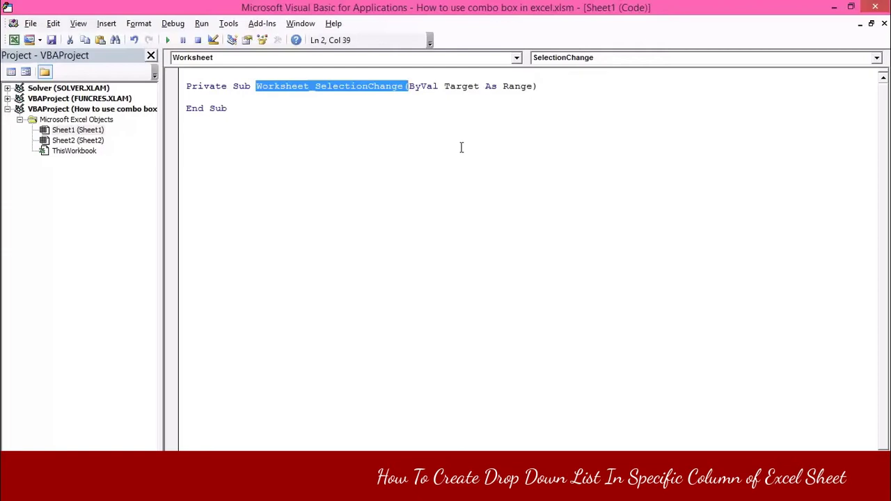
left_click_drag(444, 86, 479, 86)
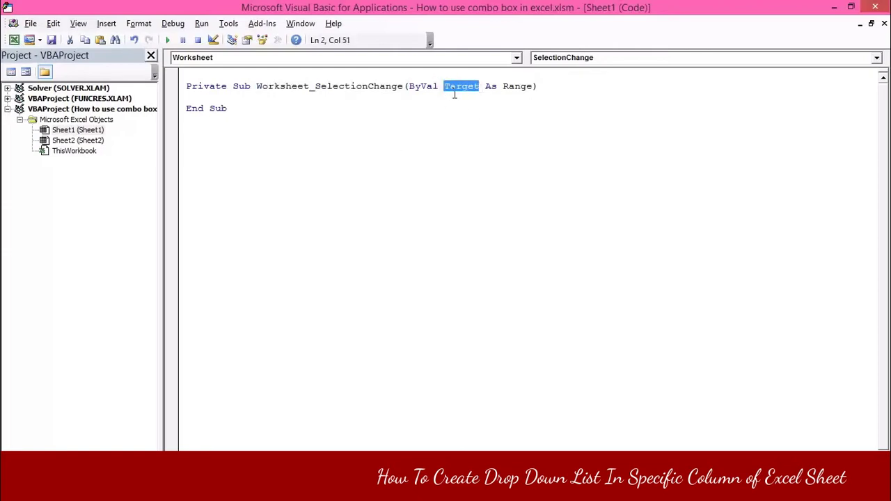
left_click(477, 87)
left_click_drag(446, 86, 480, 89)
left_click(432, 87)
left_click(259, 98)
Step: Paste the validation block and add 'If Target.Column = 2 Then' above it
key("ctrl+v")
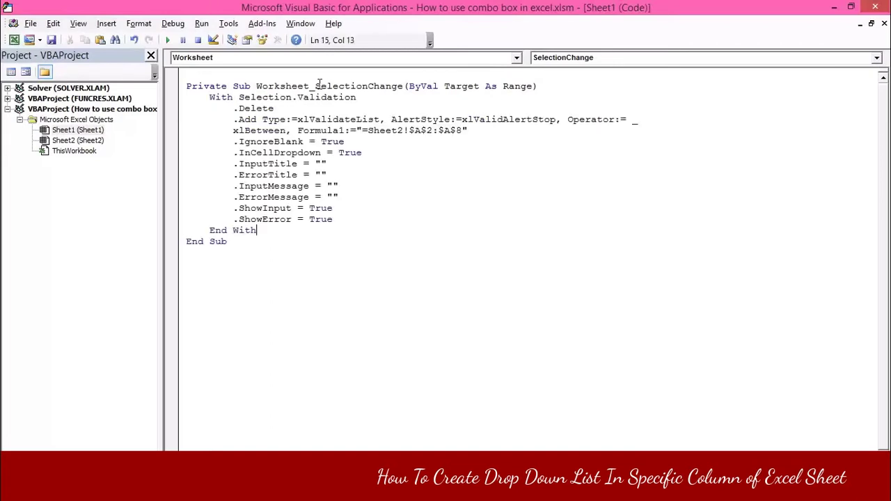
left_click(210, 97)
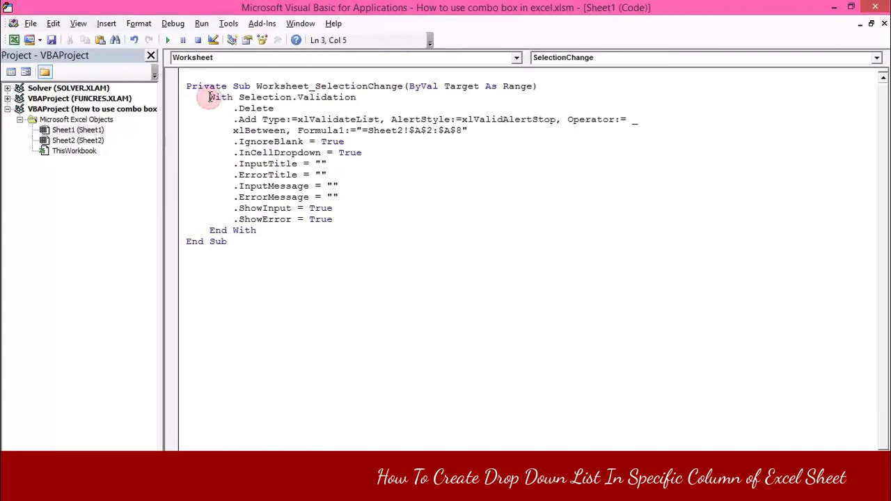
key("Return")
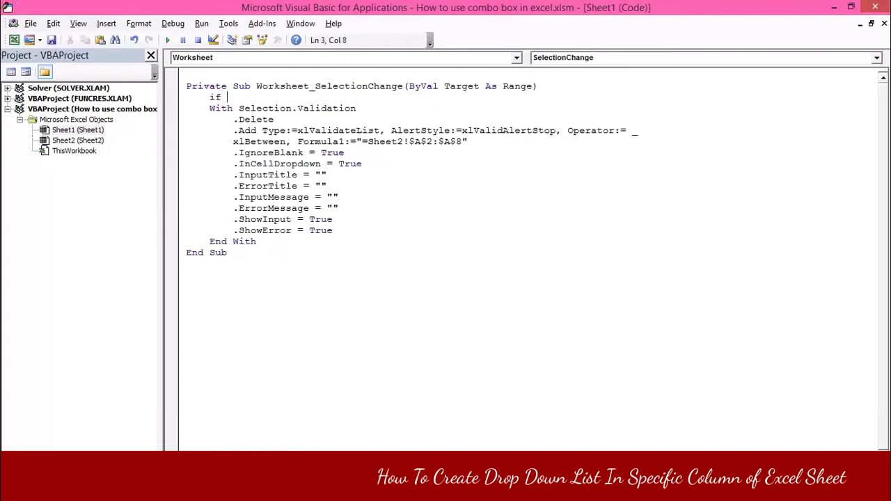
type("if target.colu")
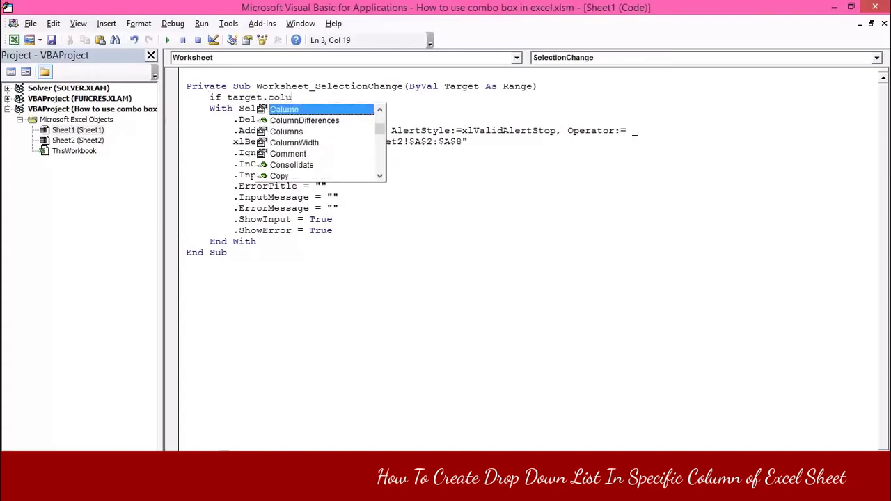
type("=")
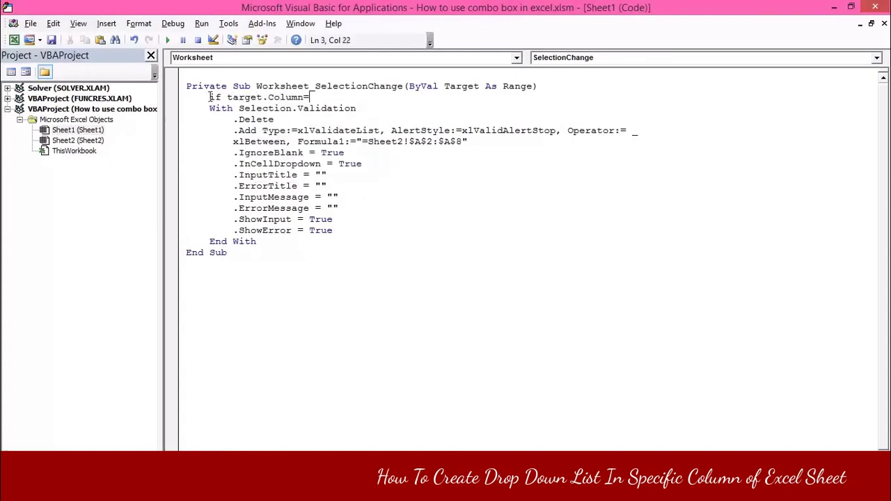
type("2 then")
key("Return")
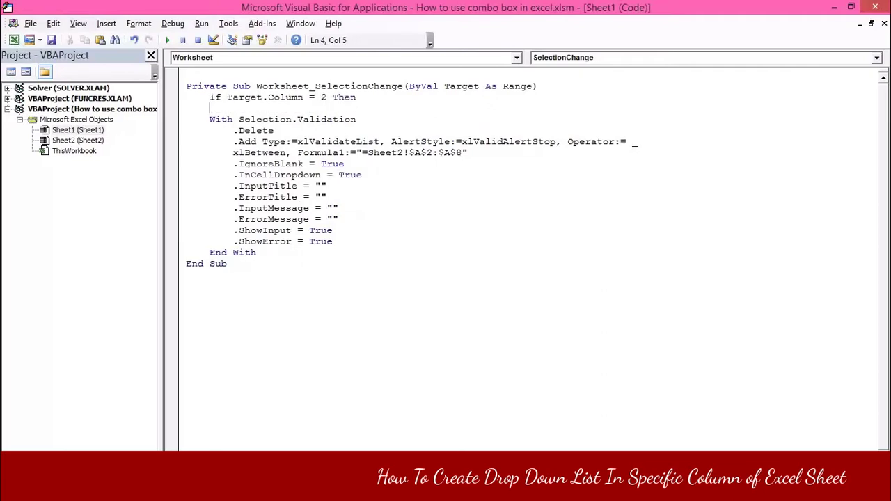
Step: Add End If after End With and select the With block
left_click(209, 241)
key("End")
key("Return")
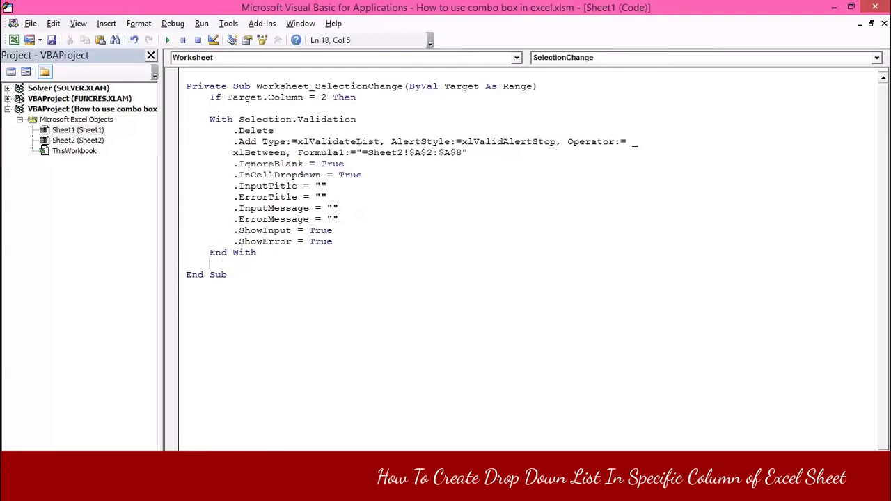
type("endif")
left_click(256, 253)
left_click_drag(256, 253, 206, 121)
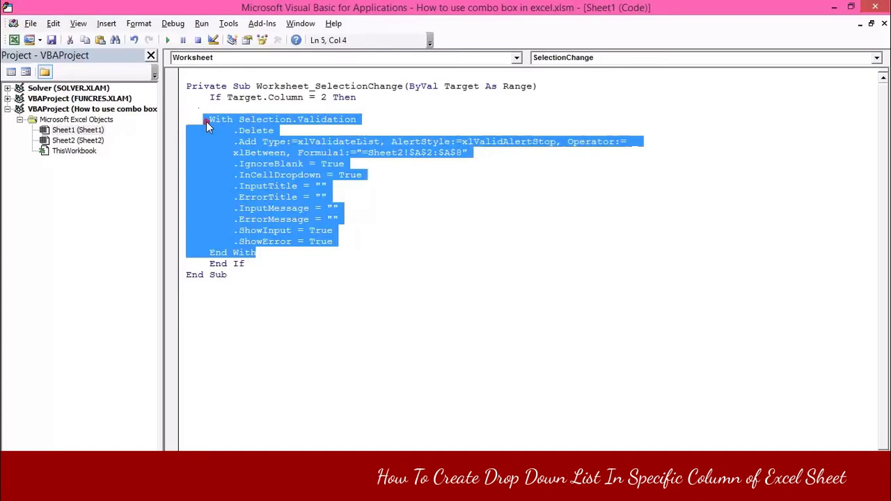
Step: Indent the With block and declare 'Dim LRow As Long' inside the If
key("Tab")
left_click(257, 105)
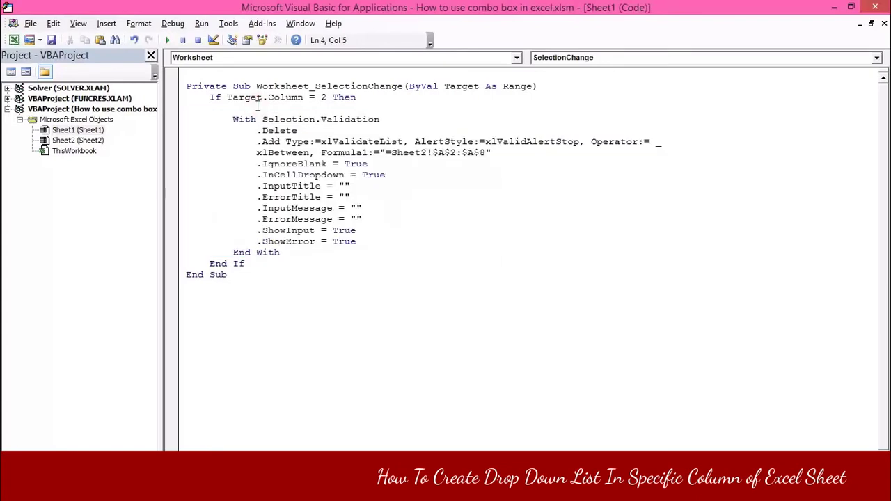
type("dim LRow as Long")
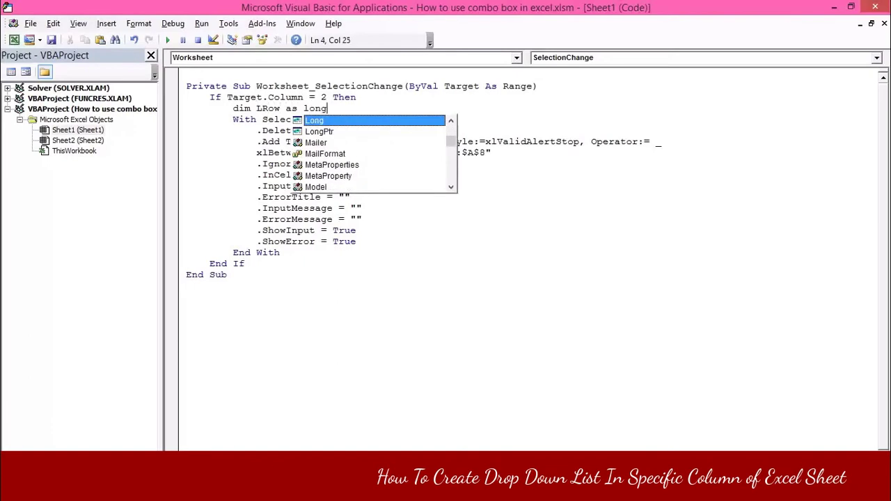
key("Return")
key("Return")
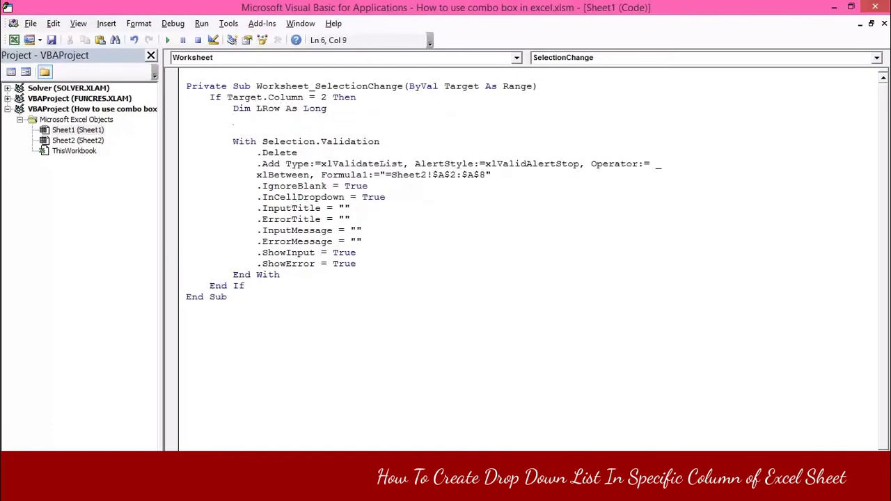
Step: Set LRow = Sheets("Sheet2").Range("A" & Rows.Count).End(xlUp).Row, fixing the missing &
type("Lrow = sheets(")
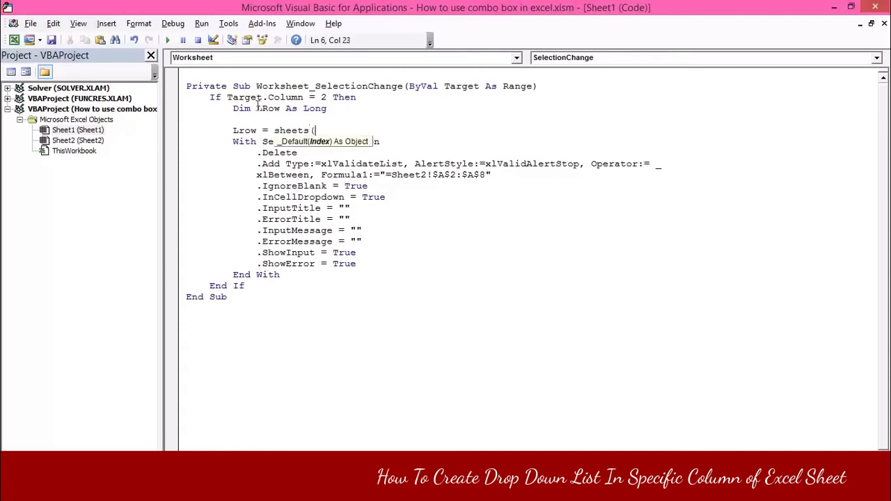
type("\"Sheet2\").range(")
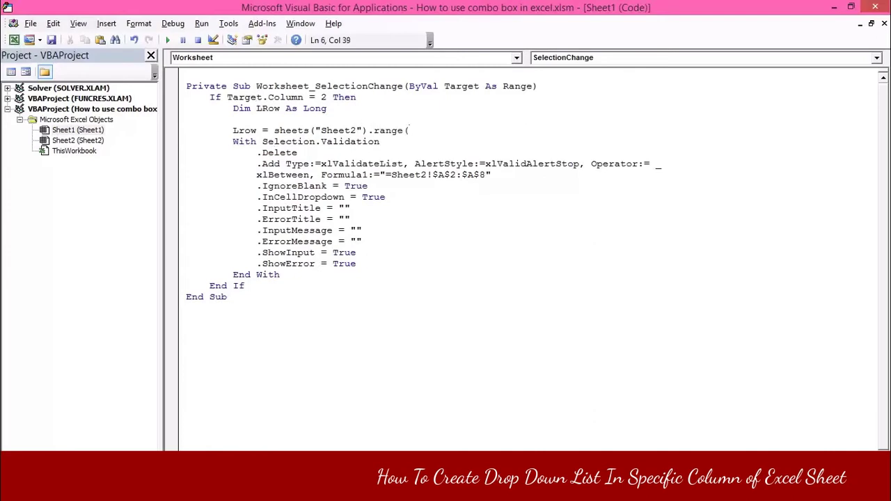
type("\"A\" rows.count).end(xl")
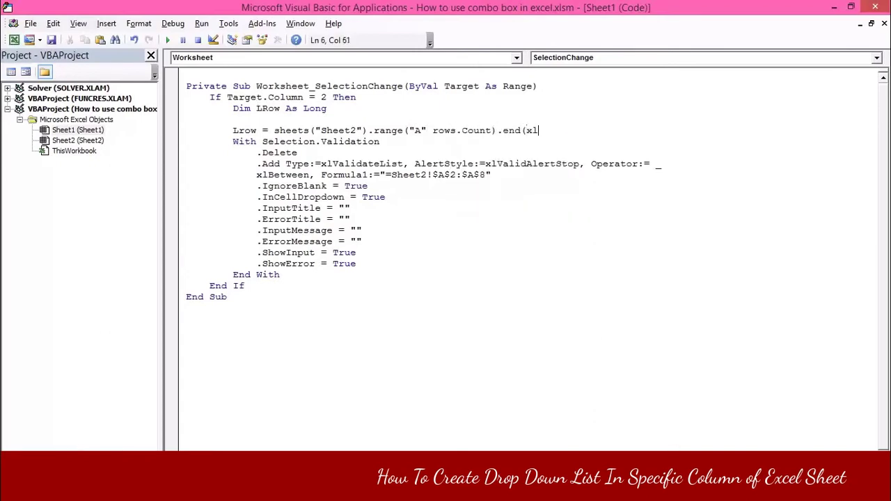
type("up).row")
key("Return")
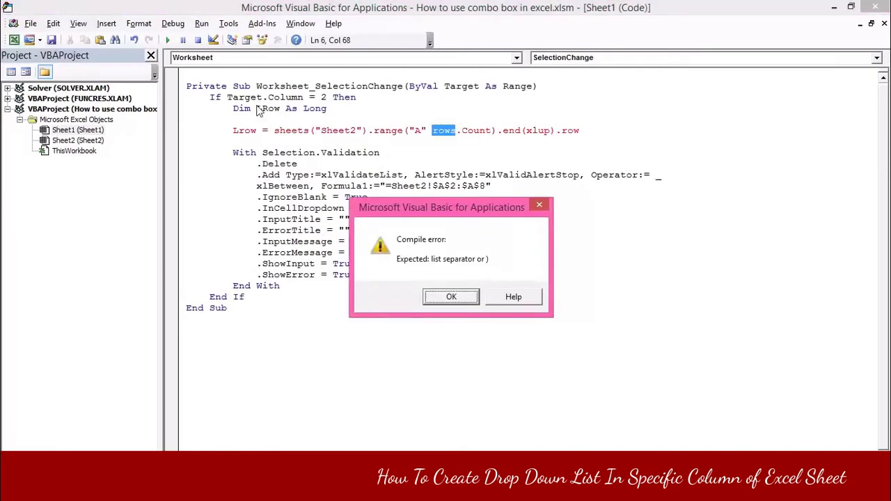
key("Return")
type("&")
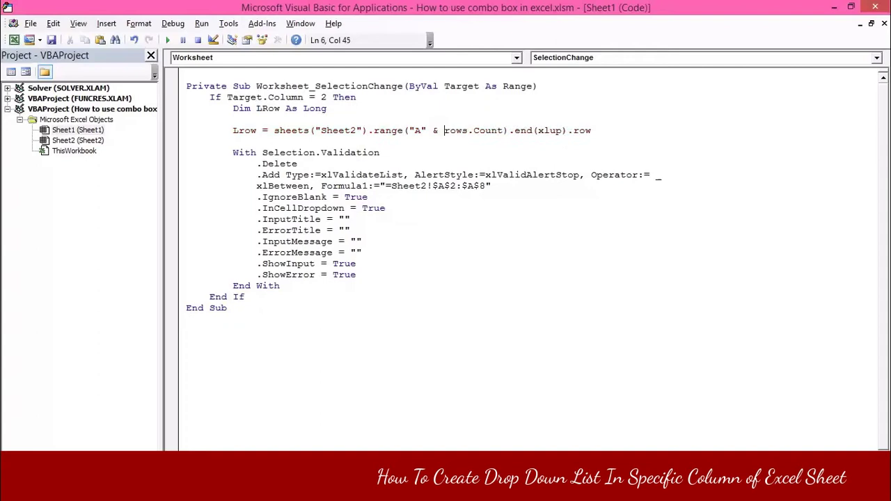
key("Down")
key("Return")
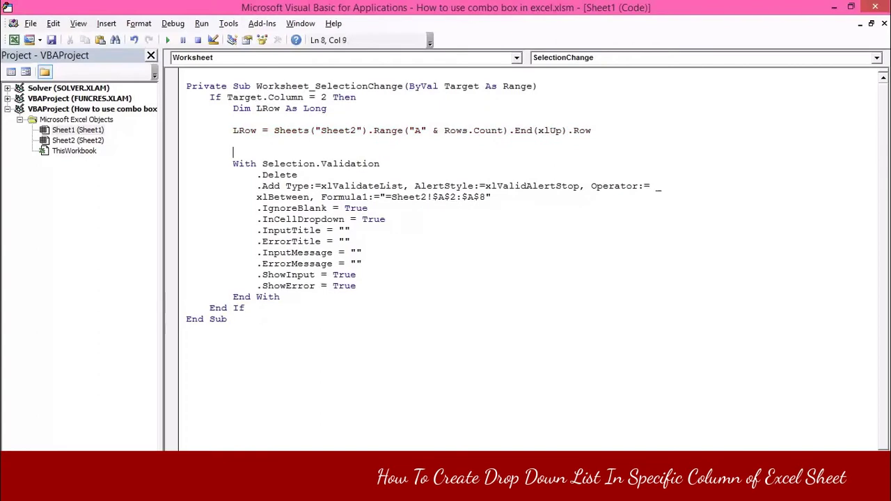
key("Return")
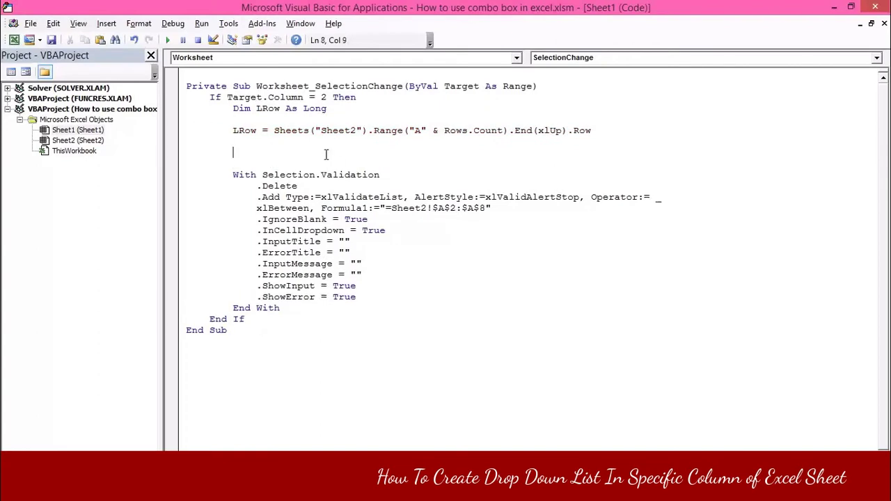
left_click_drag(274, 131, 598, 133)
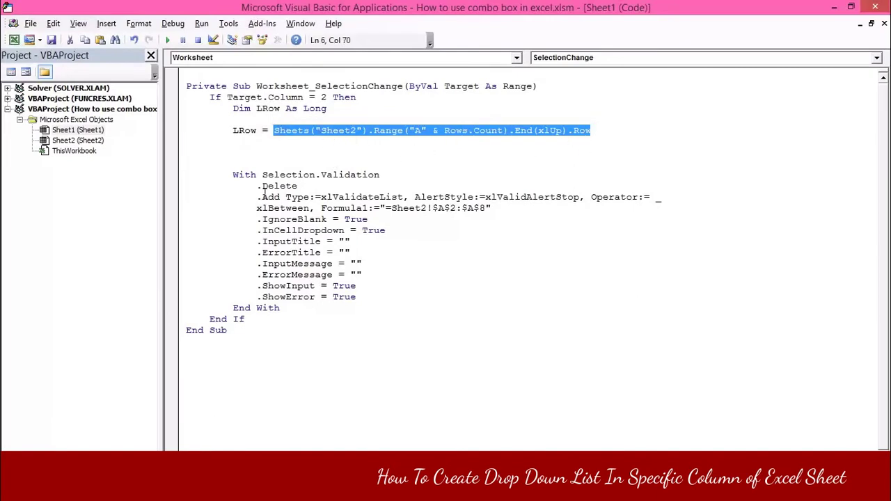
left_click(241, 151)
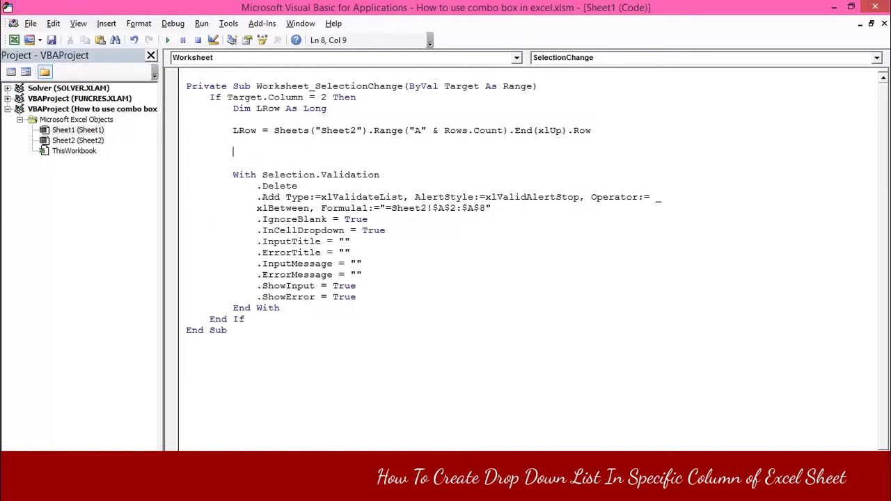
Step: Review Sheet2's seven cities in A2:A8 and the empty cells below, then return to Sheet1
left_click(88, 428)
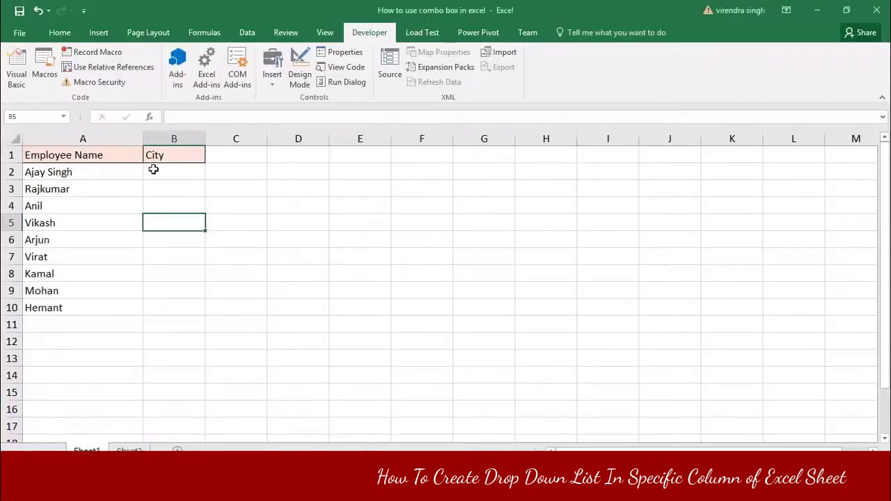
left_click(128, 449)
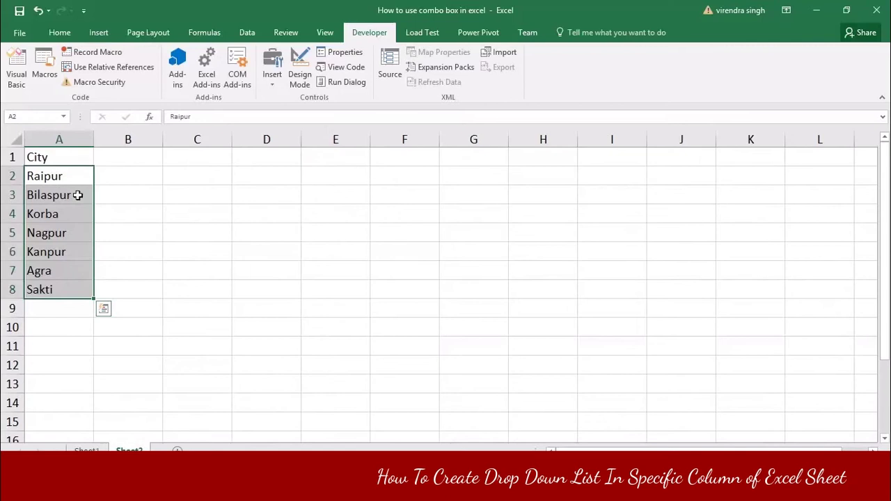
left_click(60, 178)
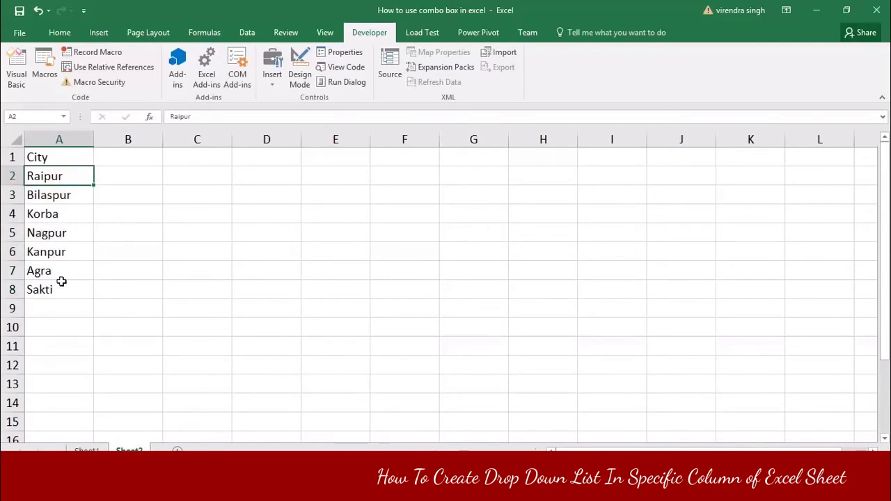
left_click(55, 303)
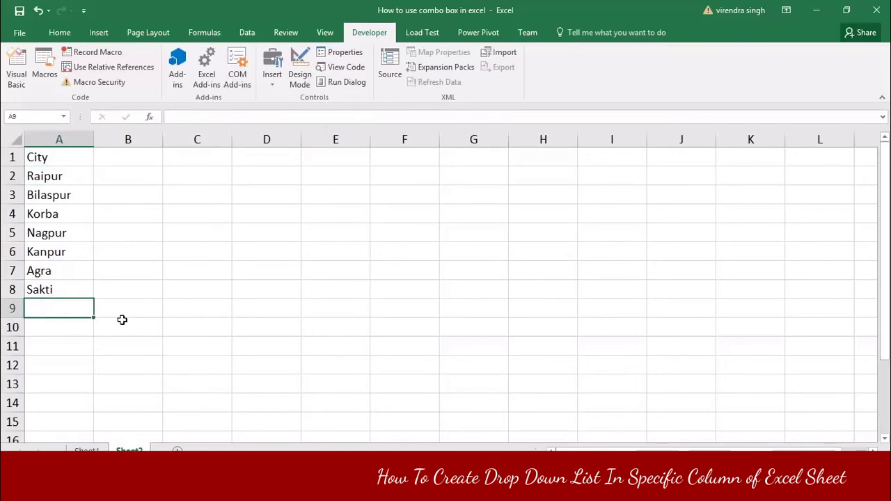
left_click(56, 342)
left_click(50, 367)
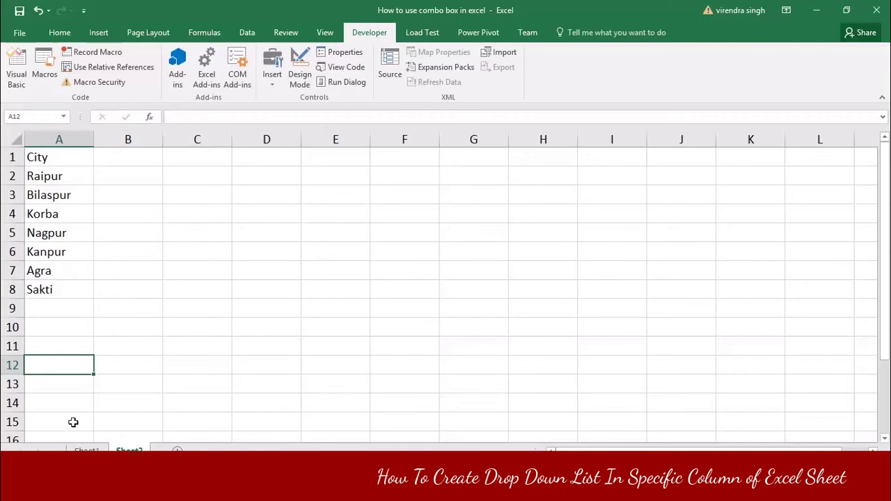
left_click(87, 449)
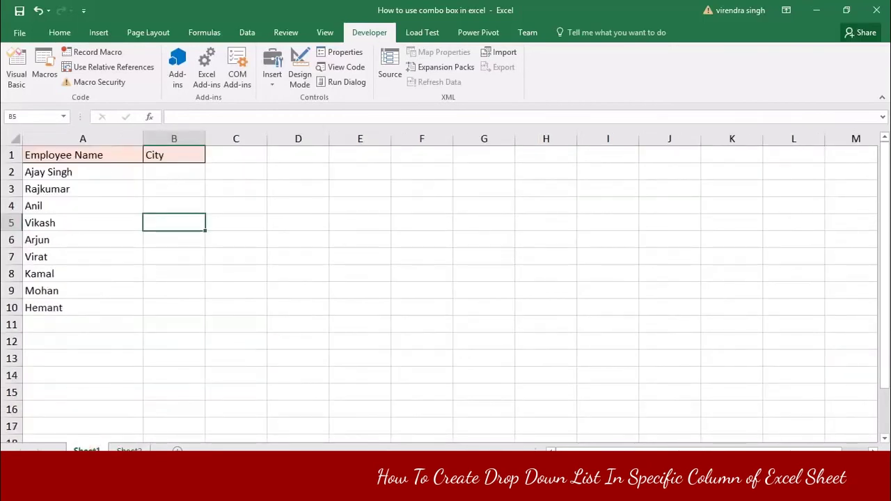
Step: Make the validation source "=Sheet2!$A$2:$A$" & LRow and add a line after End If
left_click(194, 415)
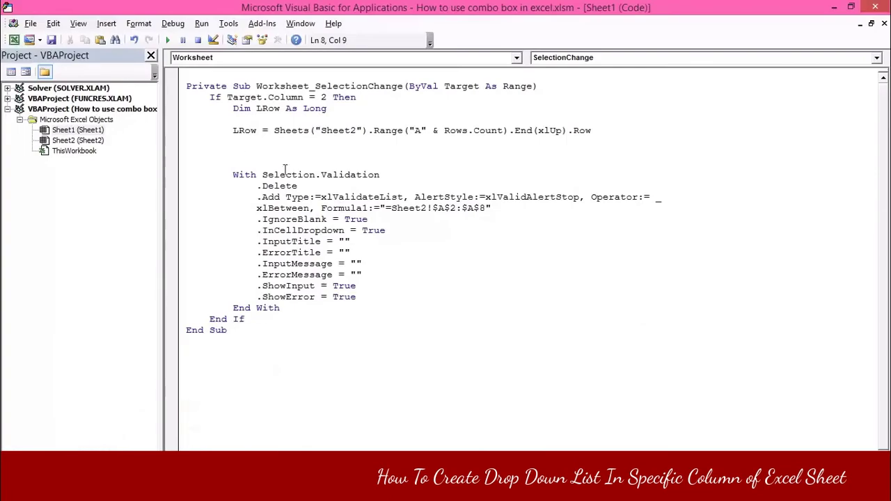
key("ctrl+y")
key("ctrl+y")
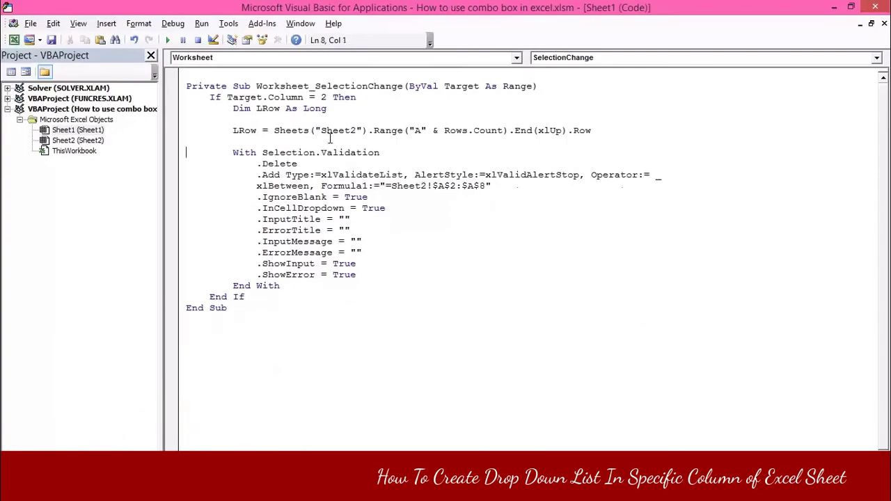
left_click(482, 183)
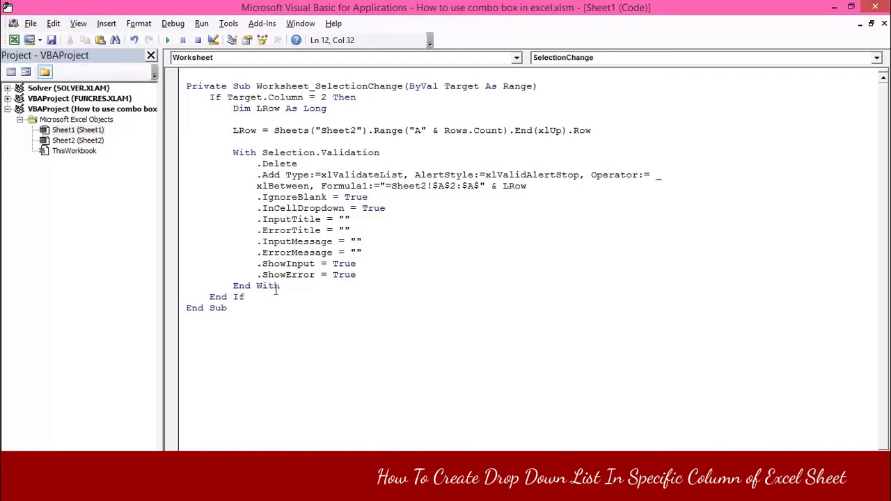
left_click(247, 297)
key("Return")
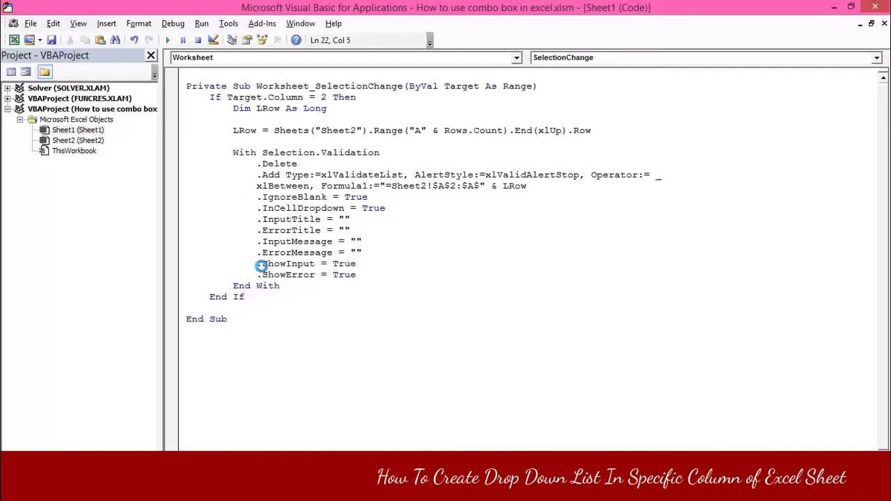
Step: Back in the workbook, check City cells B2 through B8 for a drop-down arrow
left_click(859, 8)
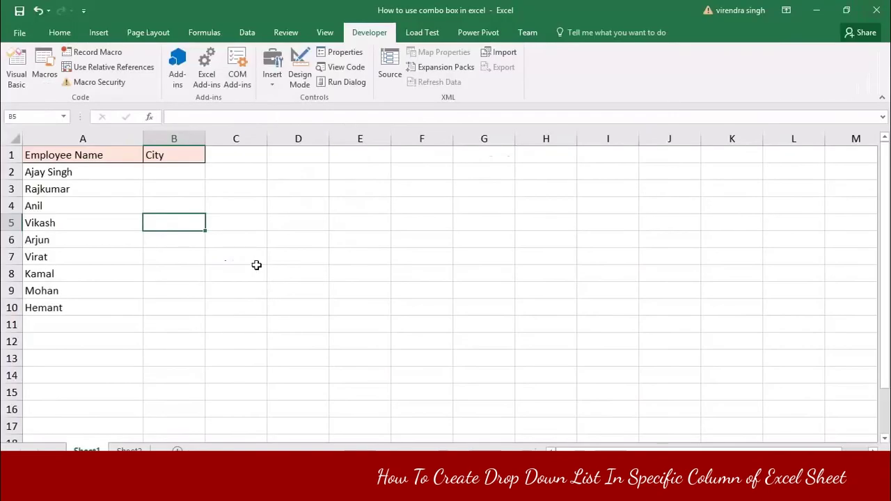
left_click(346, 258)
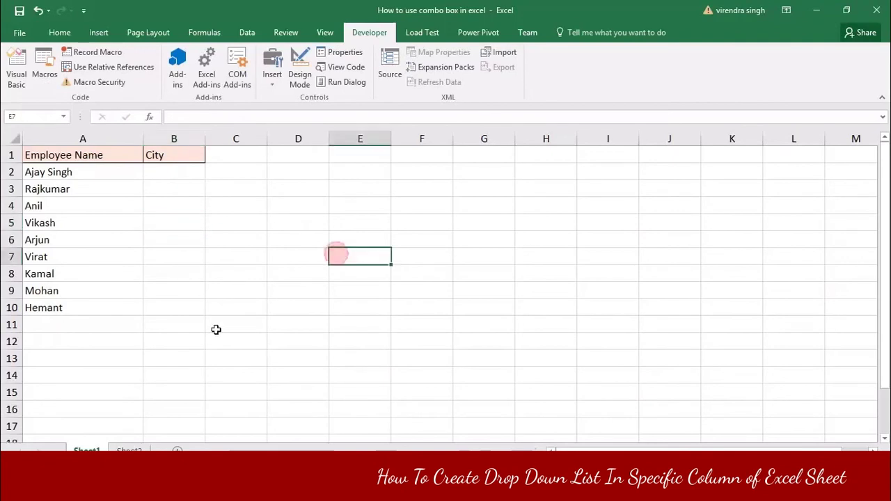
left_click(173, 308)
left_click(176, 275)
left_click(177, 191)
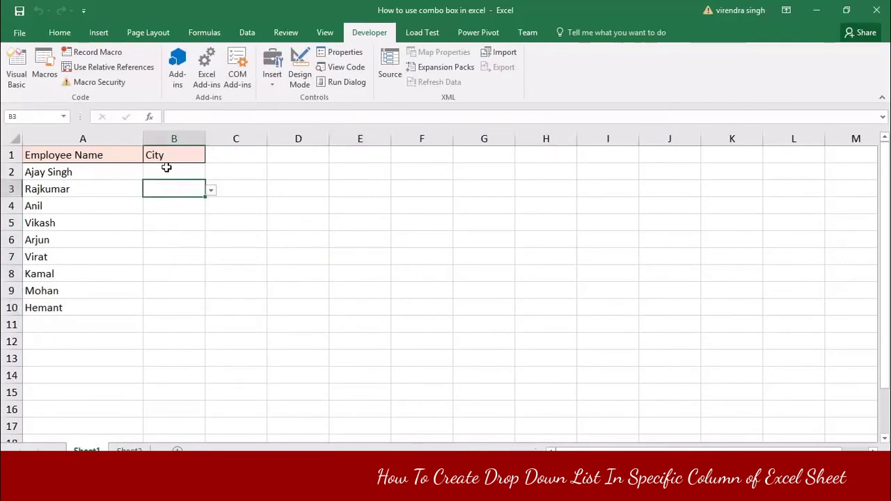
left_click(168, 172)
left_click(159, 275)
left_click(165, 355)
left_click(158, 259)
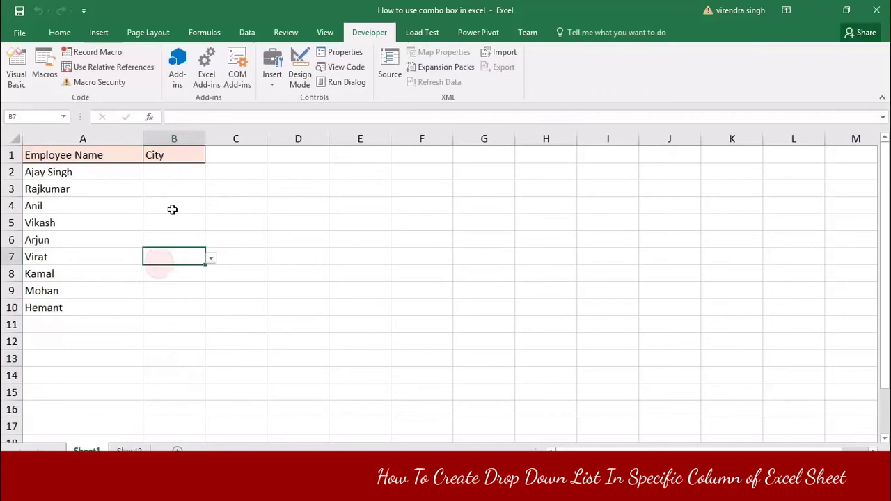
left_click(170, 206)
left_click(167, 175)
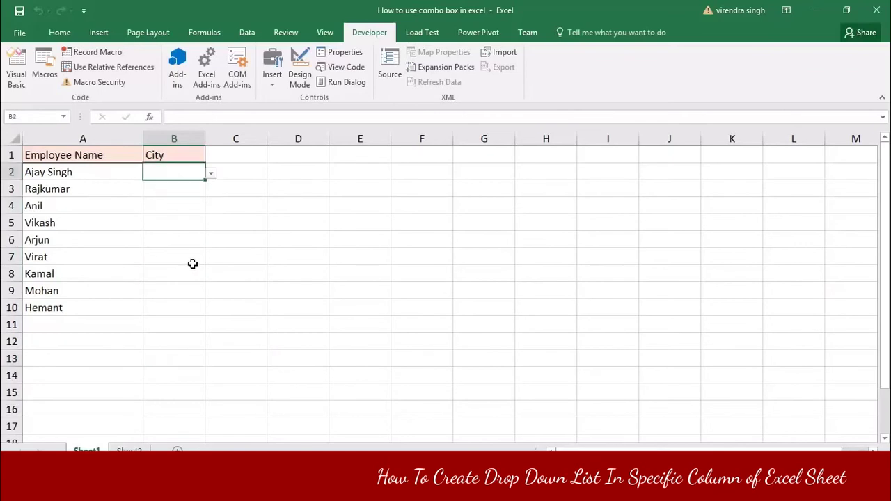
left_click(181, 274)
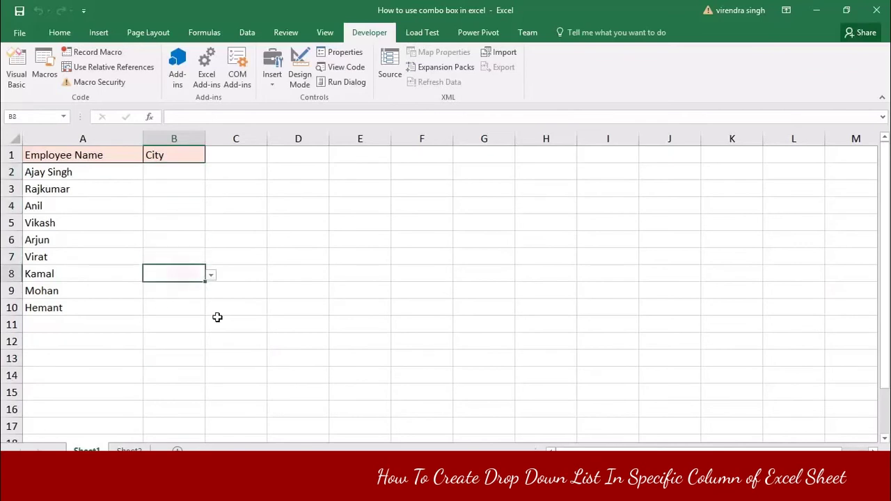
left_click(177, 236)
Step: Highlight Sheet2's source cities, Raipur through Sakti, then return to Sheet1
left_click(129, 451)
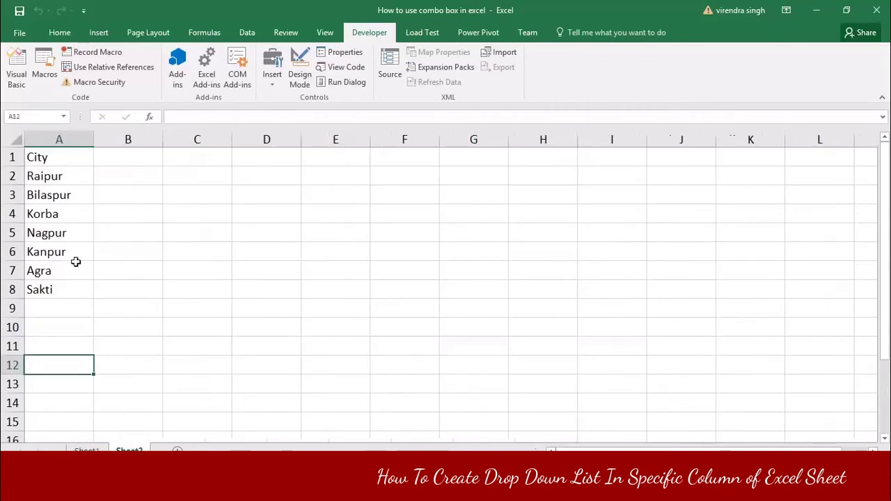
left_click_drag(55, 179, 51, 289)
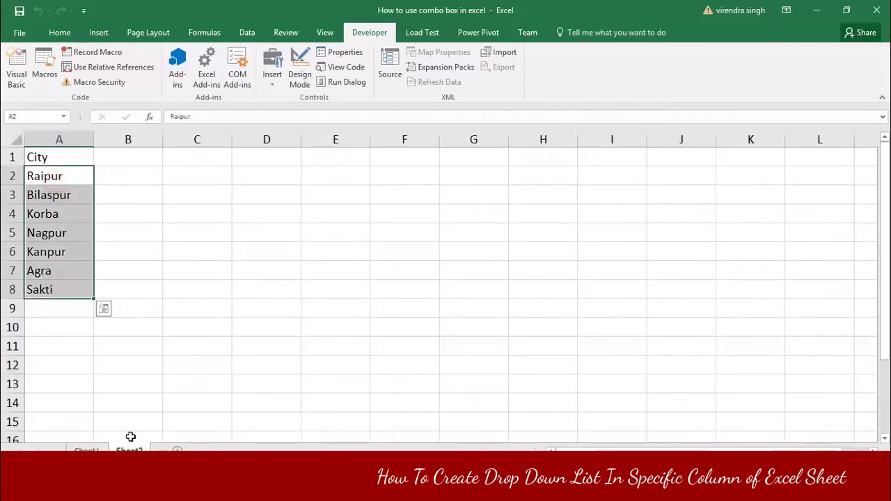
left_click(87, 448)
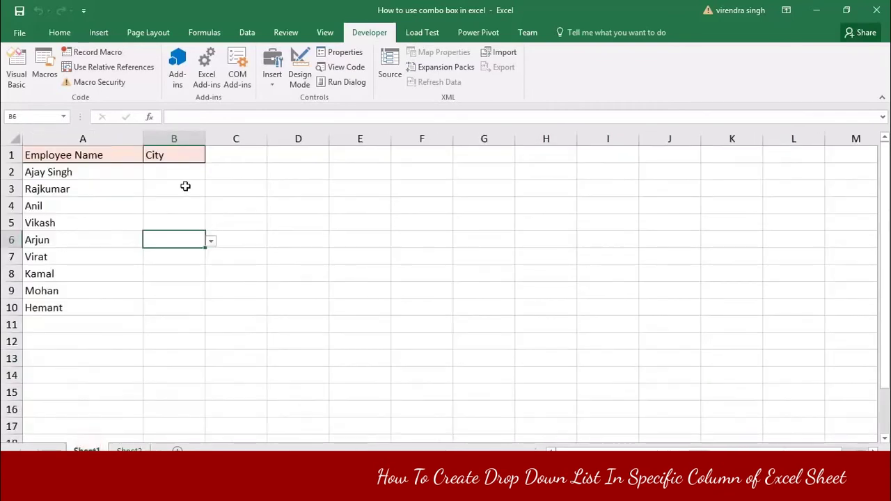
Step: Compare B2's city drop-down against Sheet2's list, closing it without picking a city
left_click(176, 172)
left_click(211, 174)
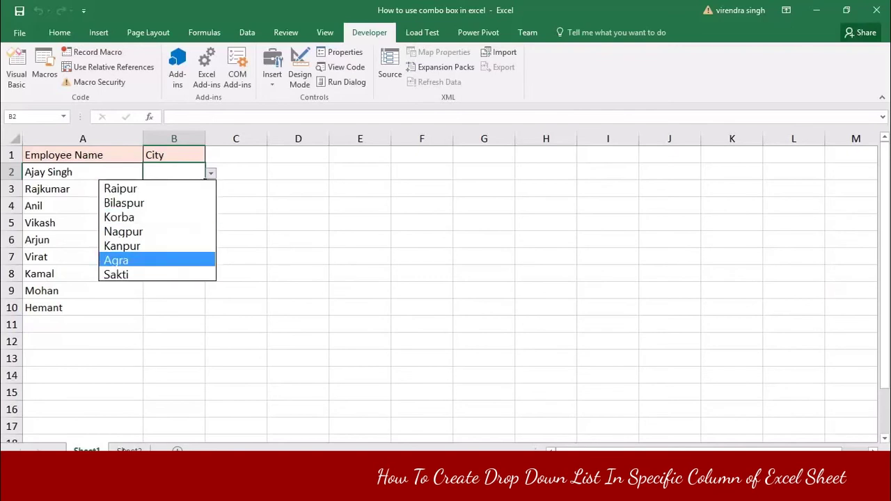
key("Escape")
left_click(129, 449)
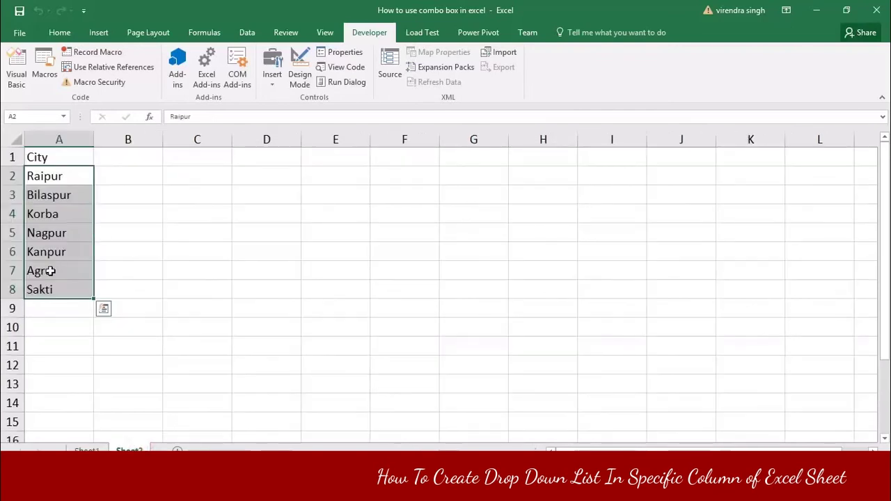
left_click(87, 449)
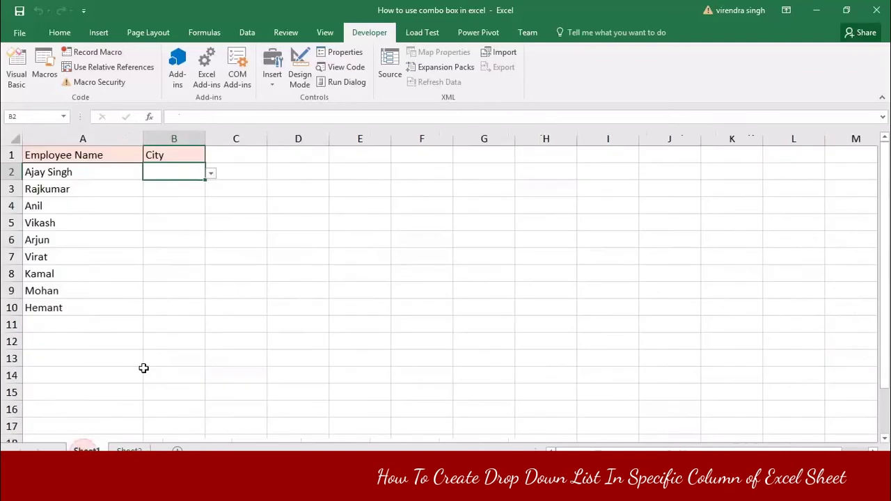
Step: On Sheet2, enter Raurkela in A9 below Sakti
left_click(130, 449)
left_click(72, 307)
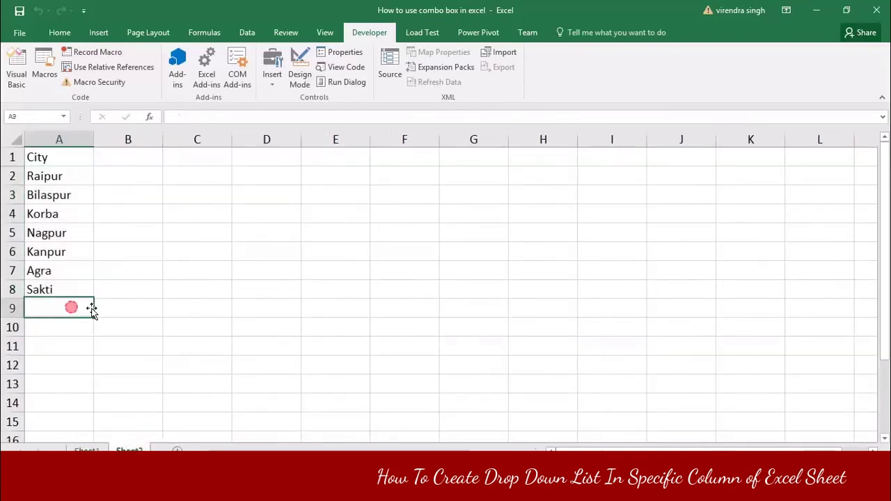
type("B")
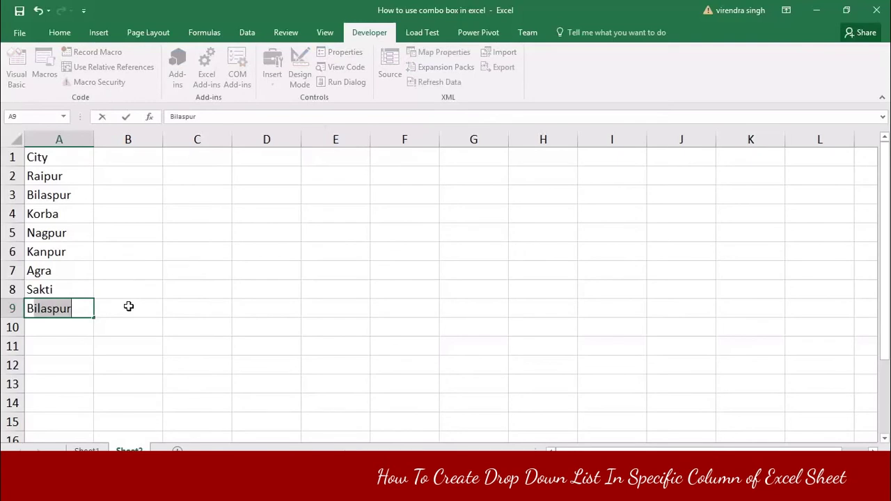
type("u")
key("BackSpace")
key("BackSpace")
key("BackSpace")
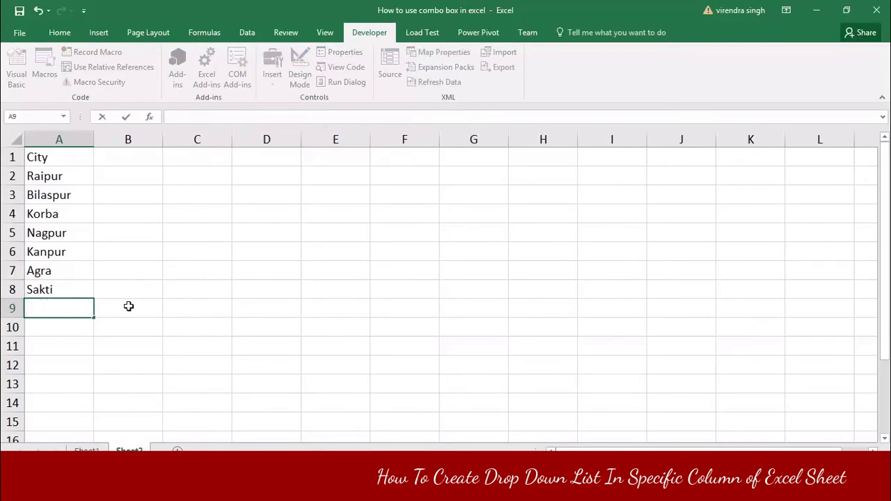
type("Raurkel")
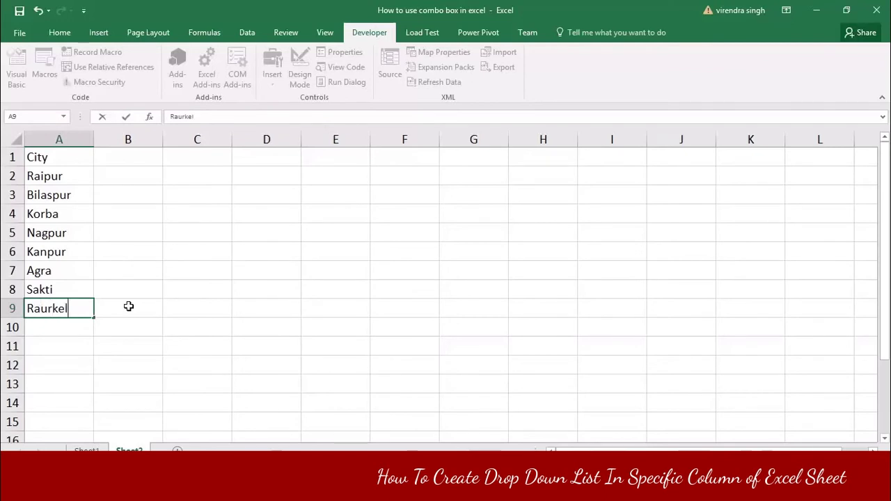
type("a")
key("Return")
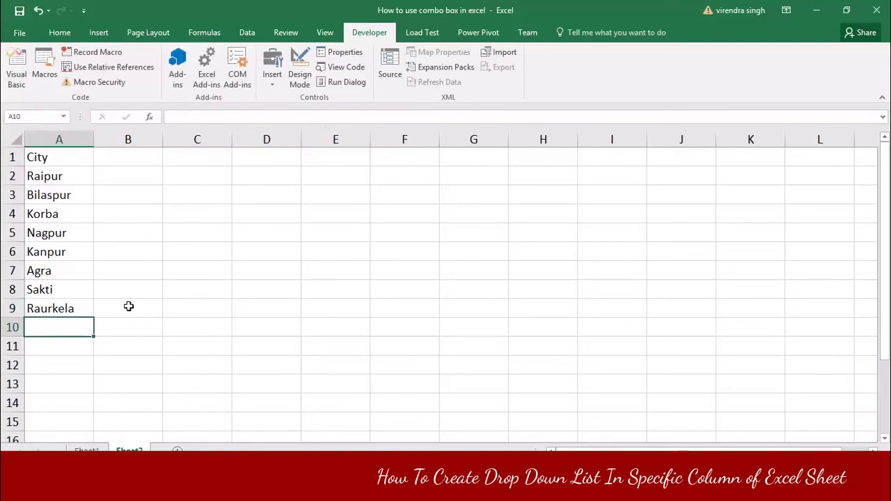
Step: Enter Vishakhapattanam in A10, correcting typos along the way
type("Visha")
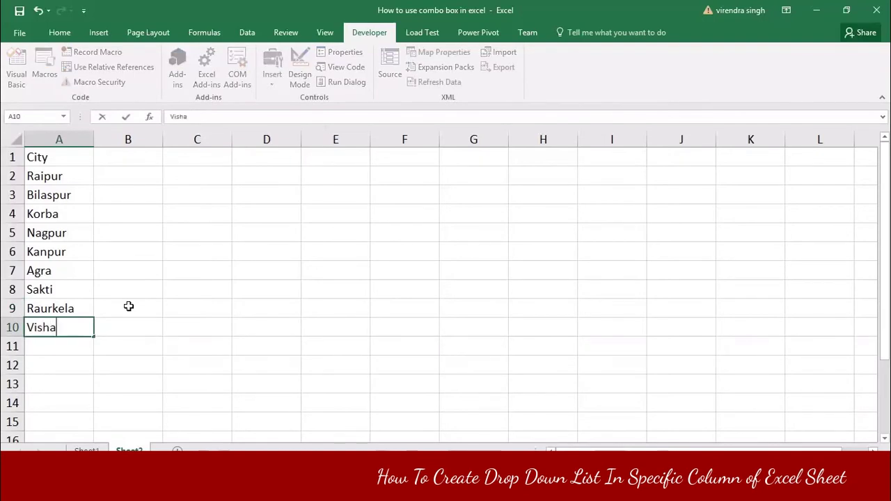
key("BackSpace")
type("khapa")
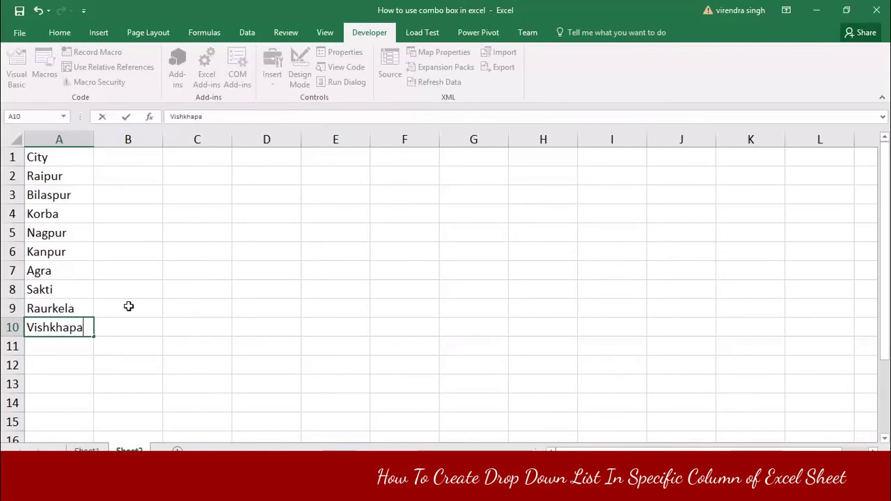
key("BackSpace")
key("BackSpace")
key("BackSpace")
key("BackSpace")
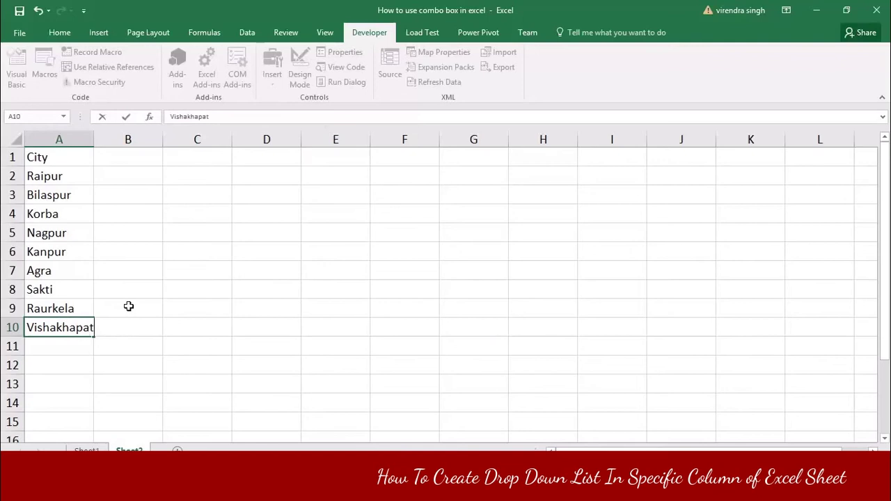
type("akhapattanam")
key("Return")
Step: Enter Kerla in A11 and select the three new cities A9:A11
type("KM")
key("BackSpace")
type("e")
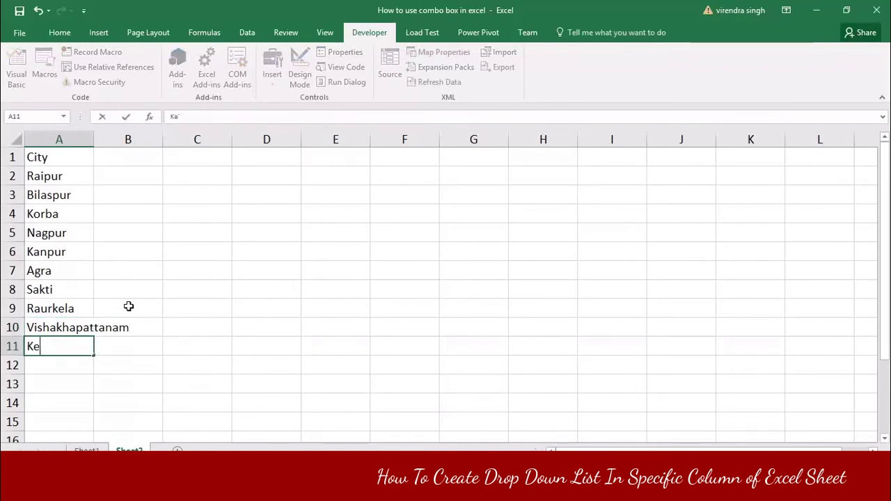
type("rla")
key("Return")
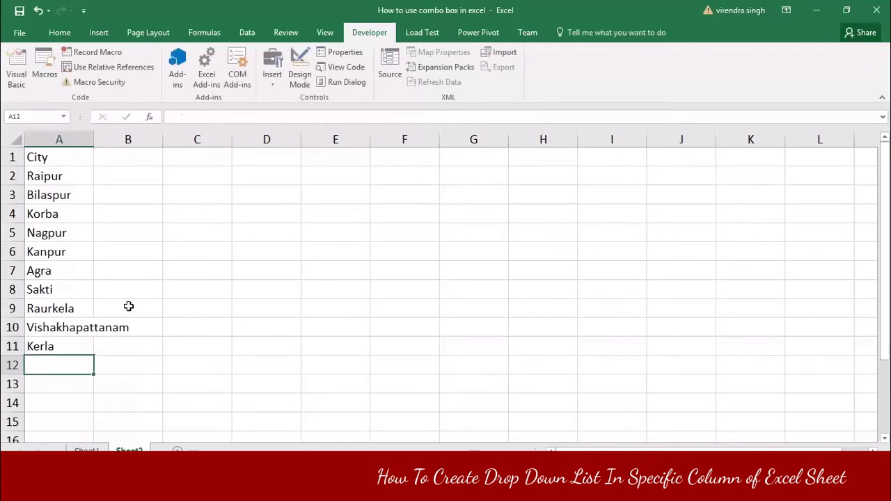
left_click_drag(66, 308, 62, 350)
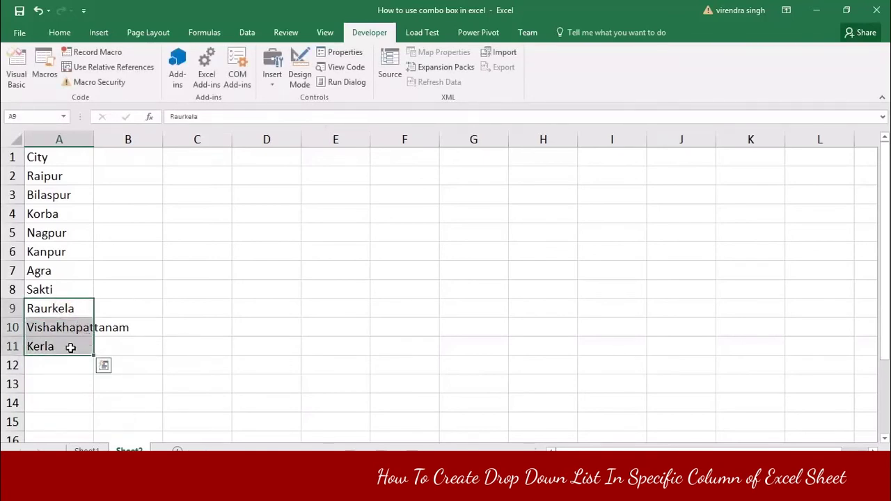
Step: On Sheet1, pick Raipur for B2 and Bilaspur for B3 from the City drop-downs
left_click(147, 382)
left_click(87, 450)
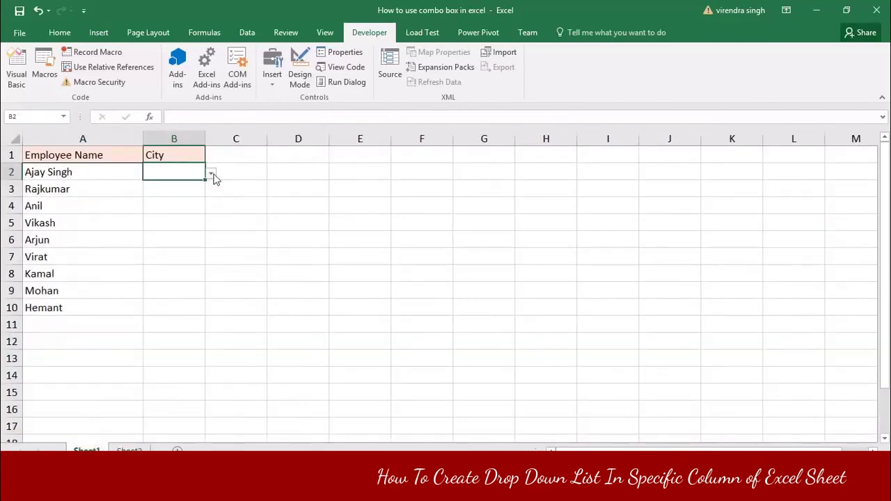
left_click(212, 174)
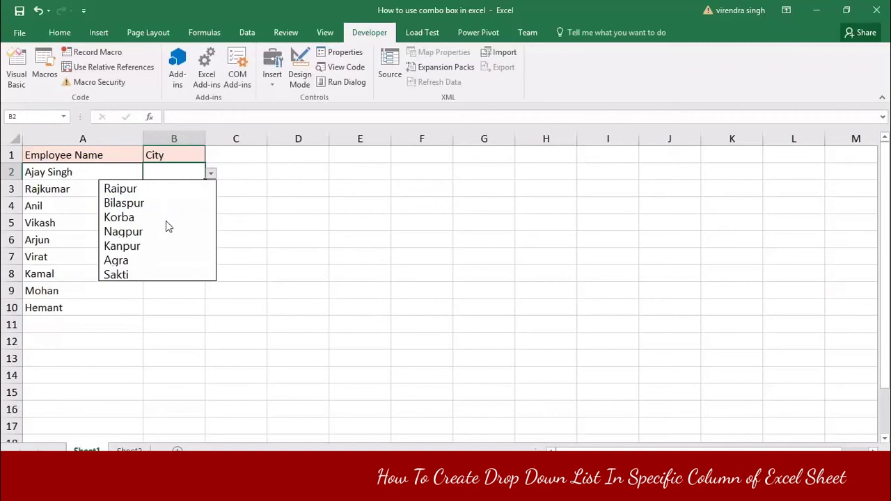
left_click(138, 195)
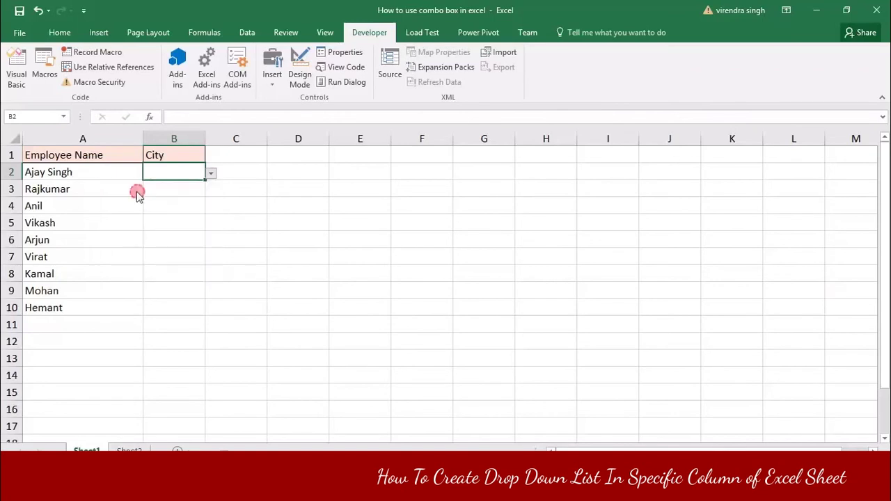
left_click(187, 194)
left_click(210, 189)
left_click(160, 224)
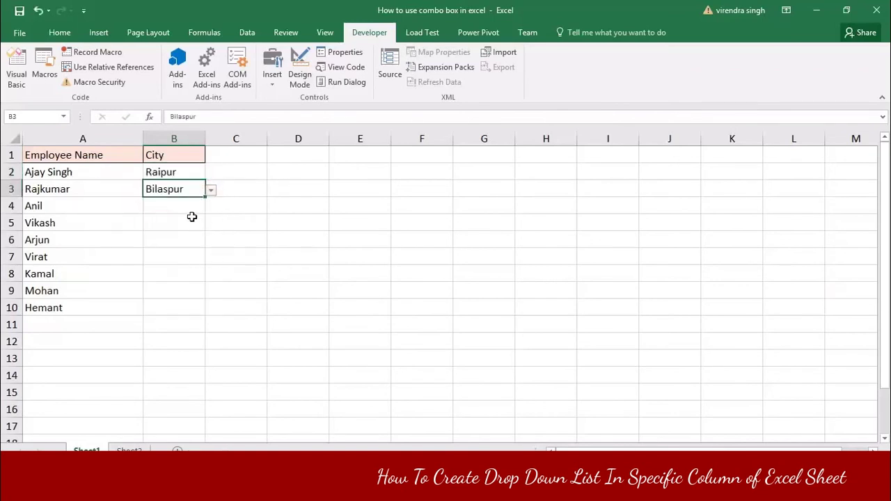
Step: Browse B5's city list, then clear the test entries from B2:B3
left_click(172, 222)
left_click(210, 225)
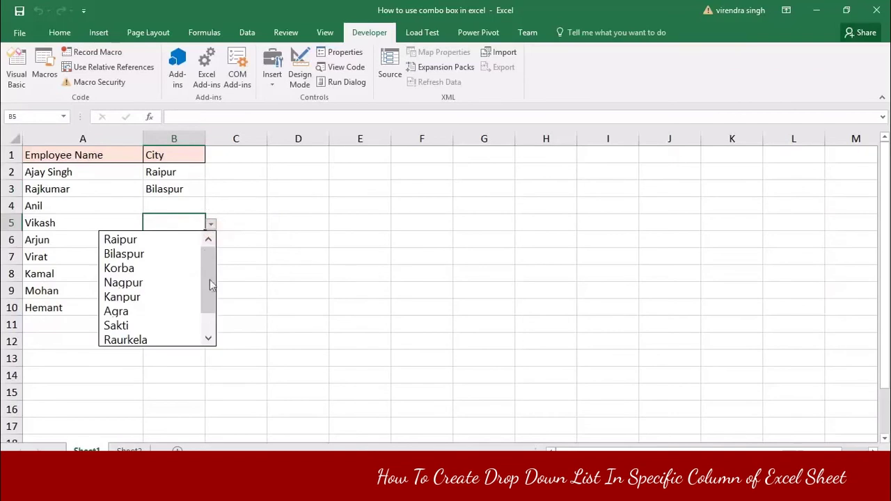
left_click_drag(210, 279, 225, 360)
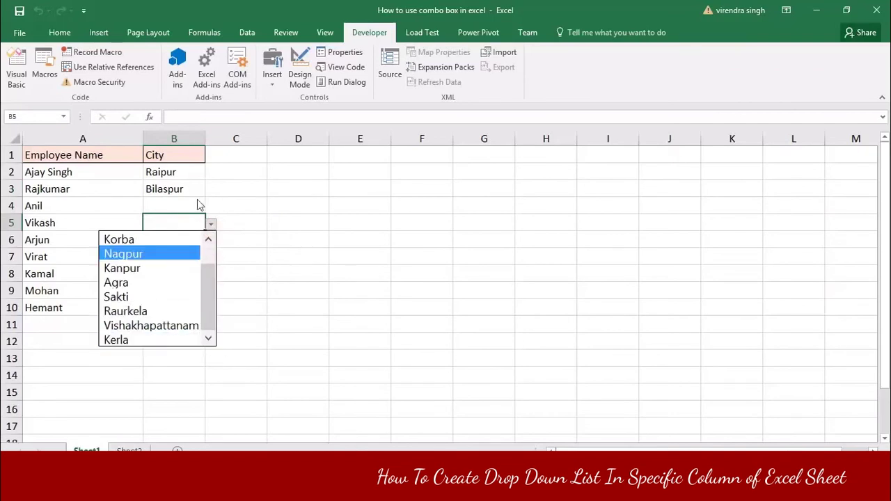
left_click(174, 174)
left_click_drag(174, 174, 175, 186)
key("Delete")
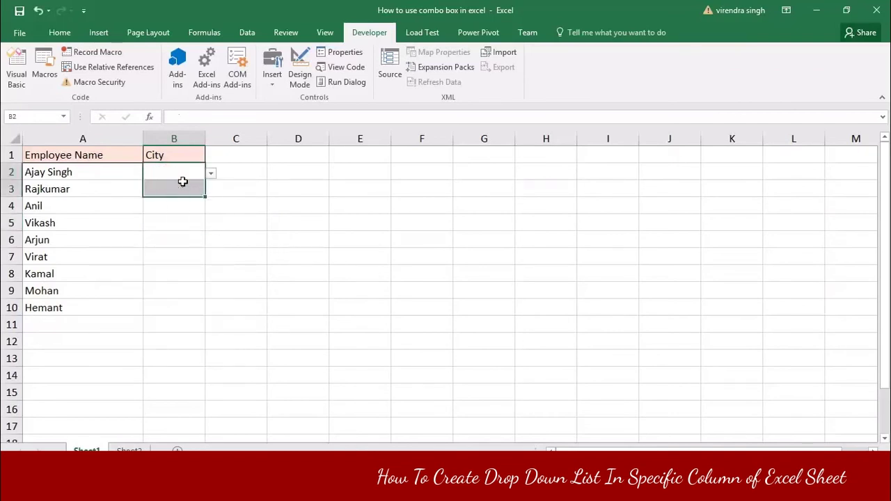
Step: Scroll B2's drop-down through to Kerla and close it without choosing
left_click(192, 232)
left_click(188, 173)
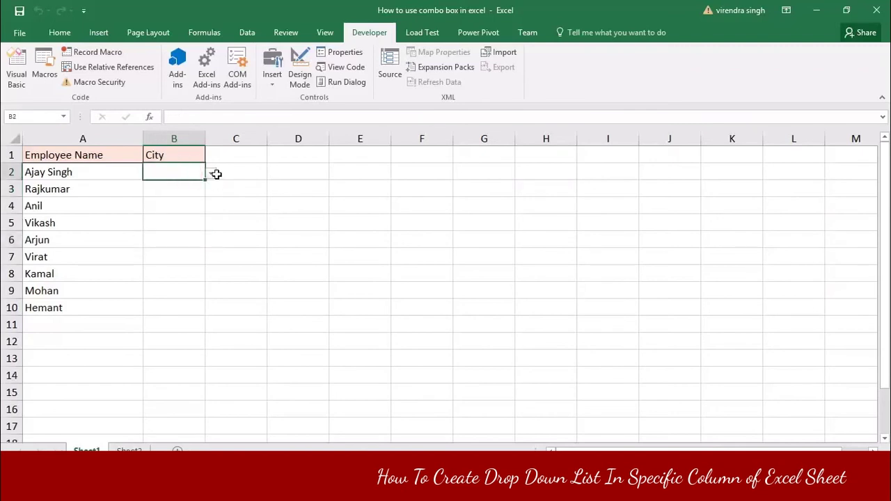
left_click(214, 173)
left_click(199, 172)
left_click(211, 174)
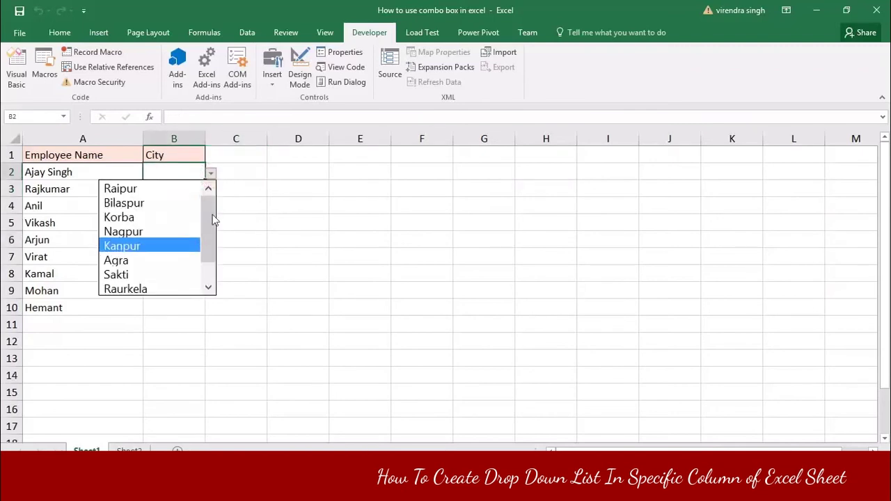
left_click(212, 216)
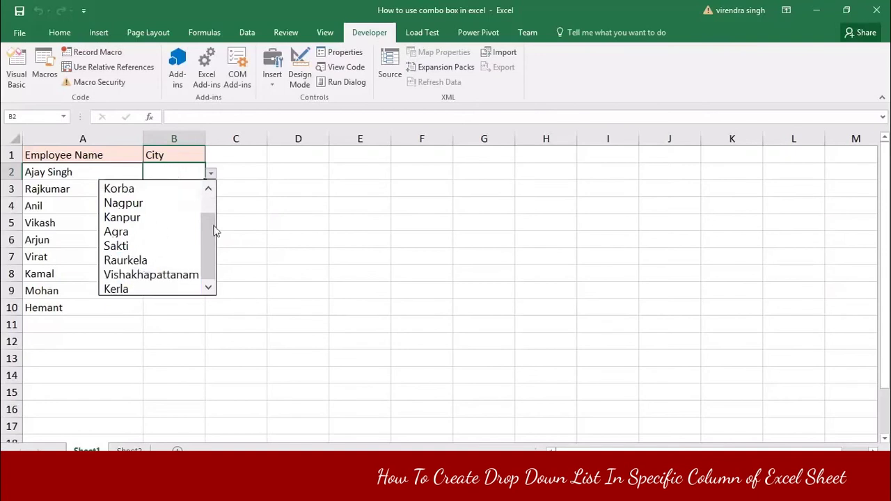
scroll(206, 236, "up", 1)
left_click(167, 330)
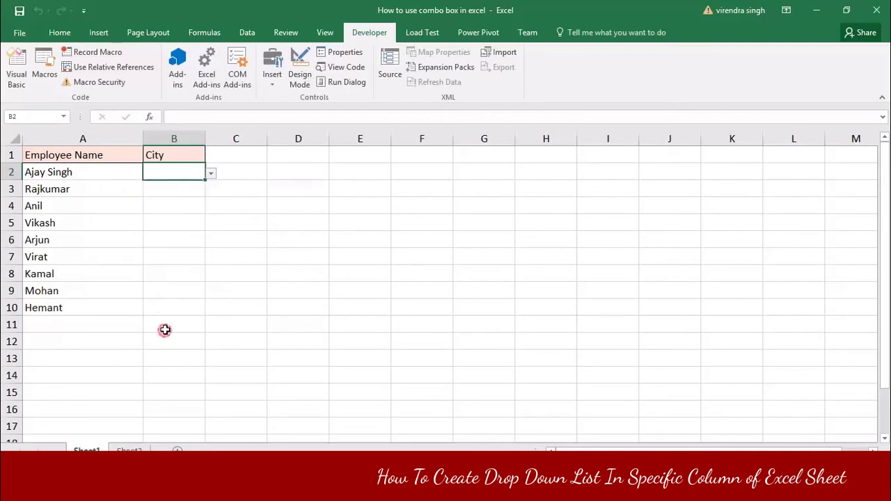
left_click(170, 265)
Step: Confirm Kerla ends Sheet2's list, then return to Sheet1's City cells B3 and B4
left_click(129, 450)
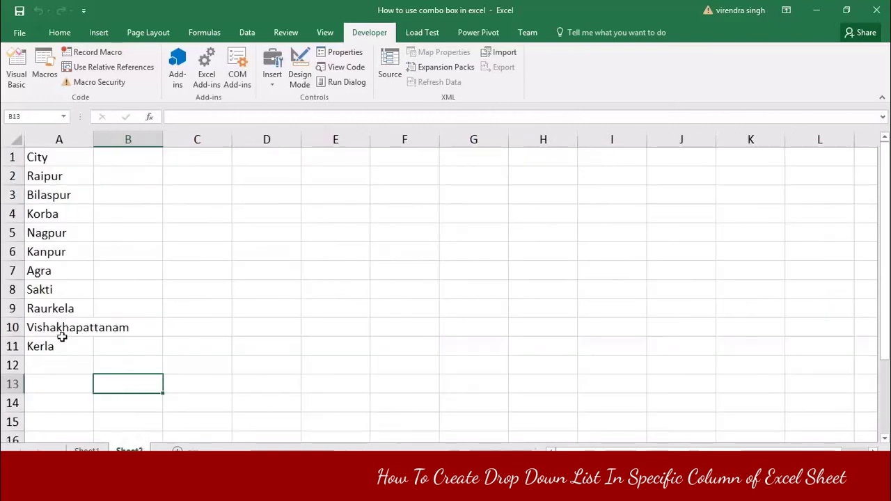
left_click(62, 347)
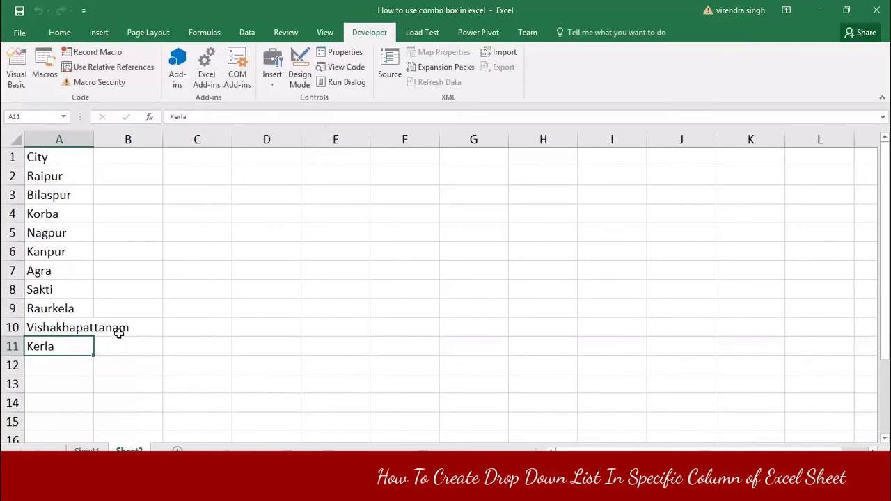
left_click(87, 450)
left_click(162, 203)
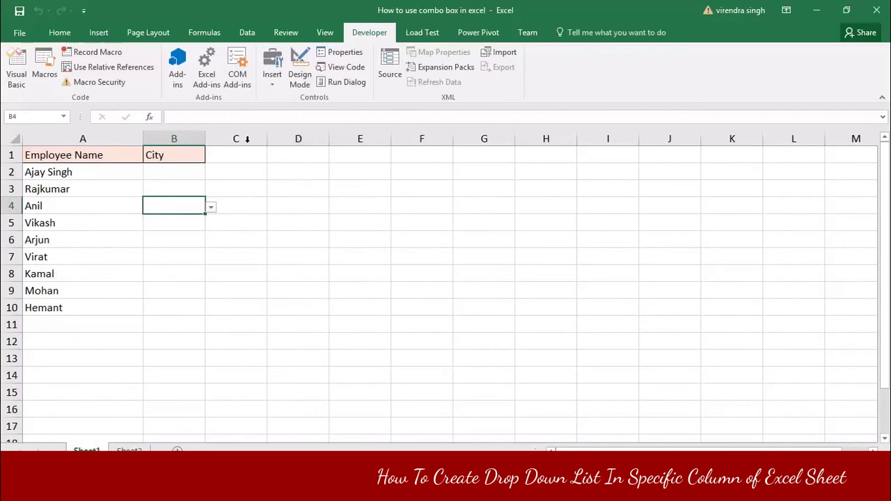
left_click(178, 186)
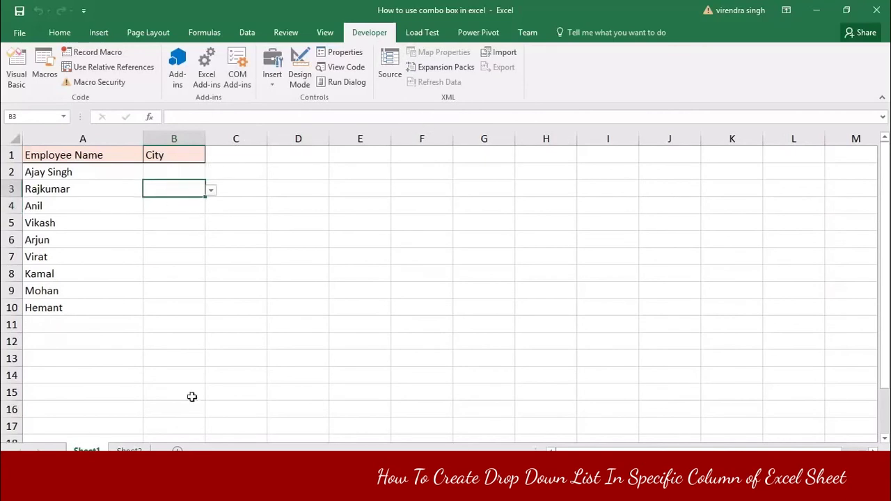
Step: Hide Sheet2 via its tab's context menu
left_click(130, 450)
right_click(128, 449)
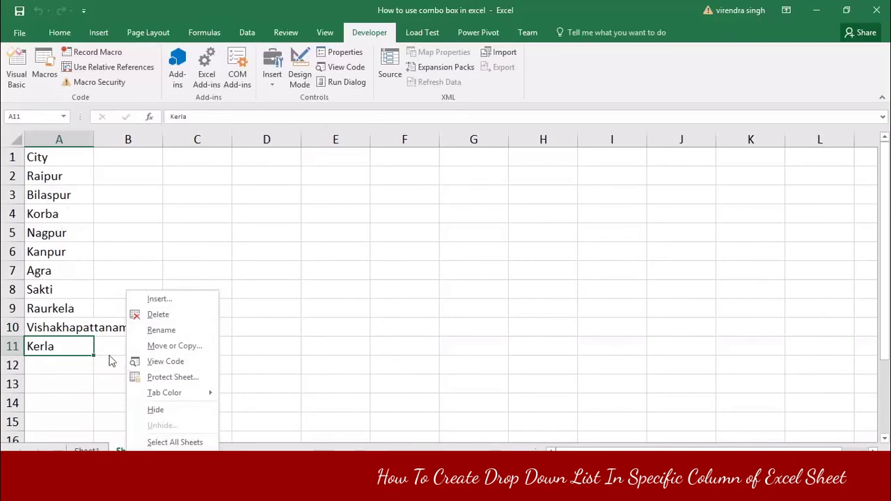
left_click(61, 183)
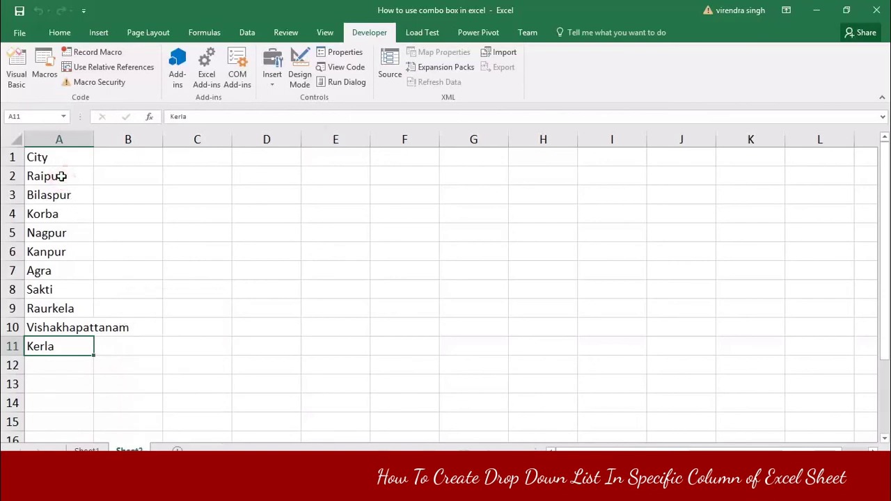
left_click_drag(61, 183, 82, 394)
left_click(76, 386)
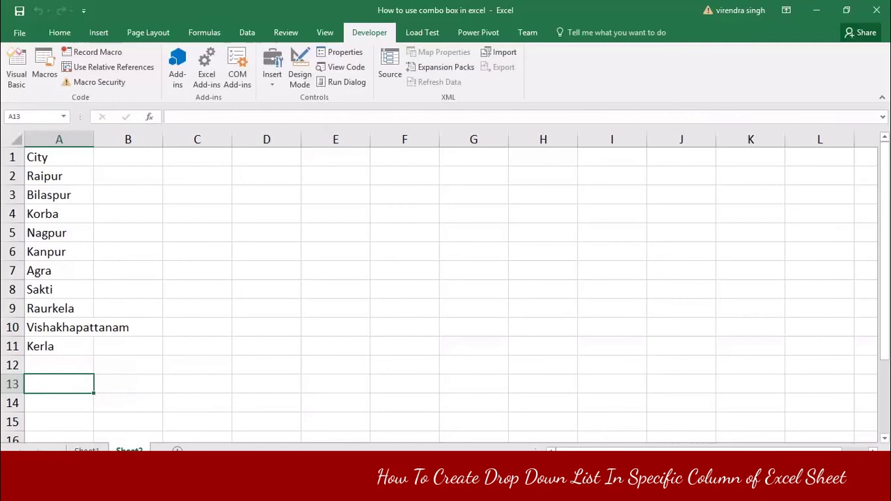
right_click(128, 450)
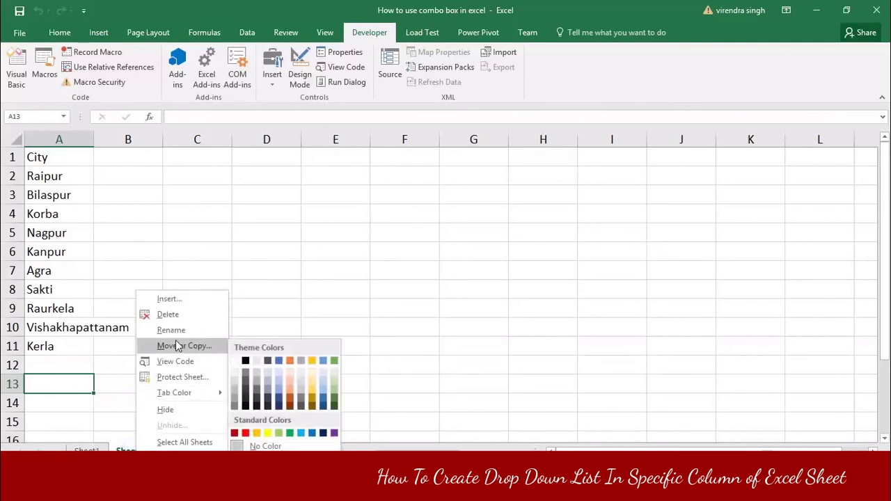
left_click(165, 409)
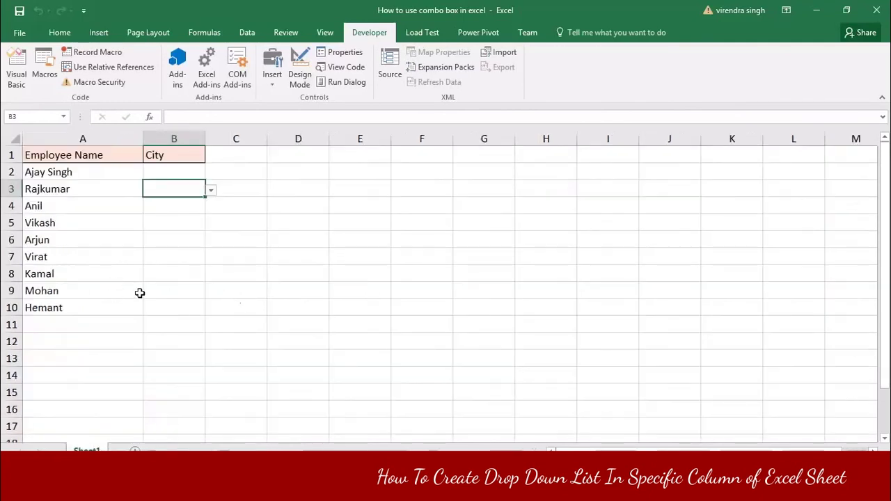
Step: Scroll the B5 and B3 drop-downs to confirm the full city list, closing each unchosen
left_click(96, 278)
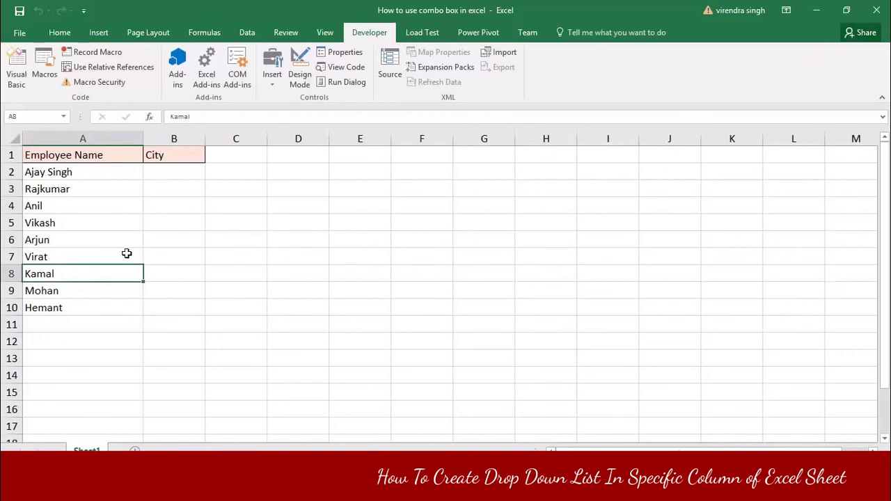
left_click(178, 187)
left_click(180, 223)
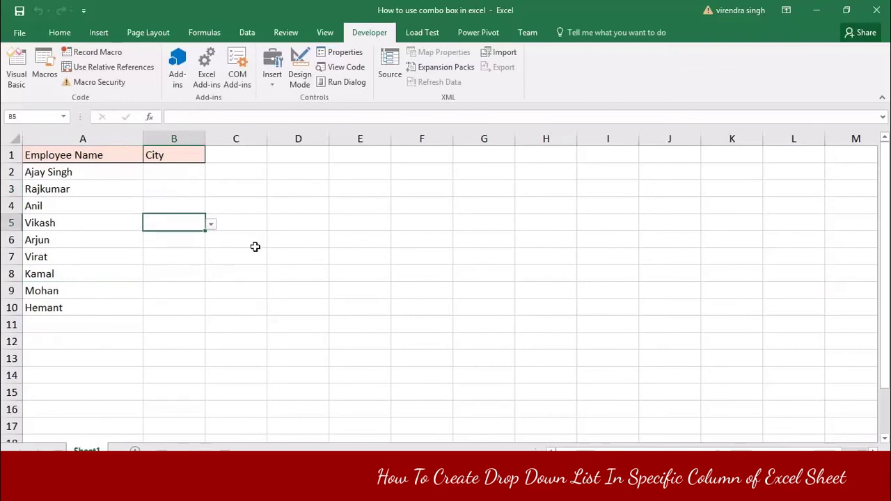
left_click(211, 224)
scroll(209, 279, "down", 2)
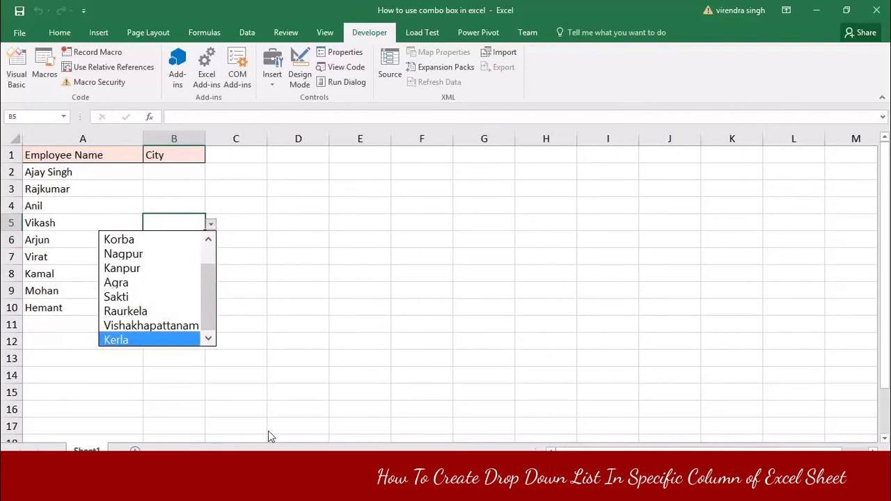
left_click(169, 182)
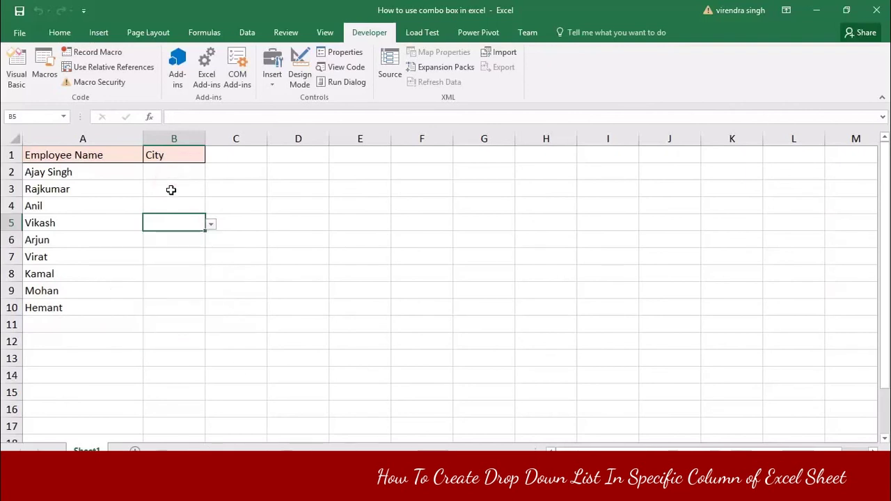
left_click(171, 189)
left_click(211, 191)
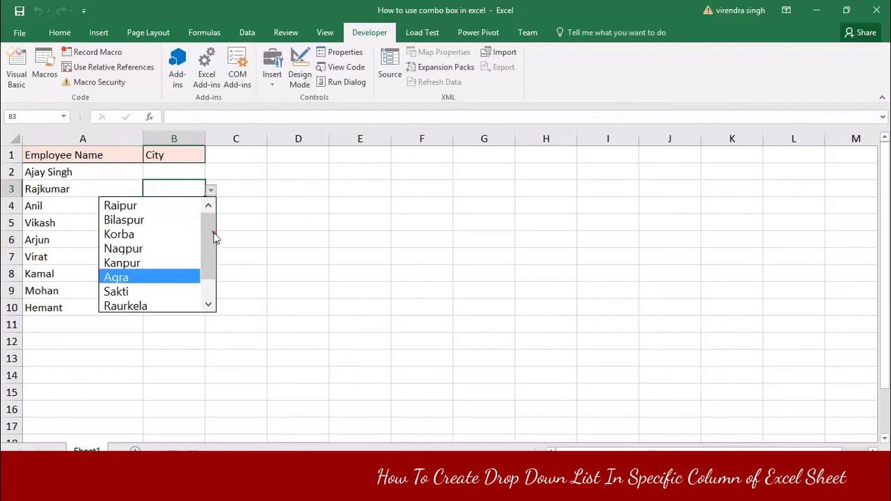
scroll(209, 223, "down", 1)
left_click(173, 175)
Step: Enter 'asl;fj' in B2 and cancel the validation error, leaving B2 empty
left_click(173, 174)
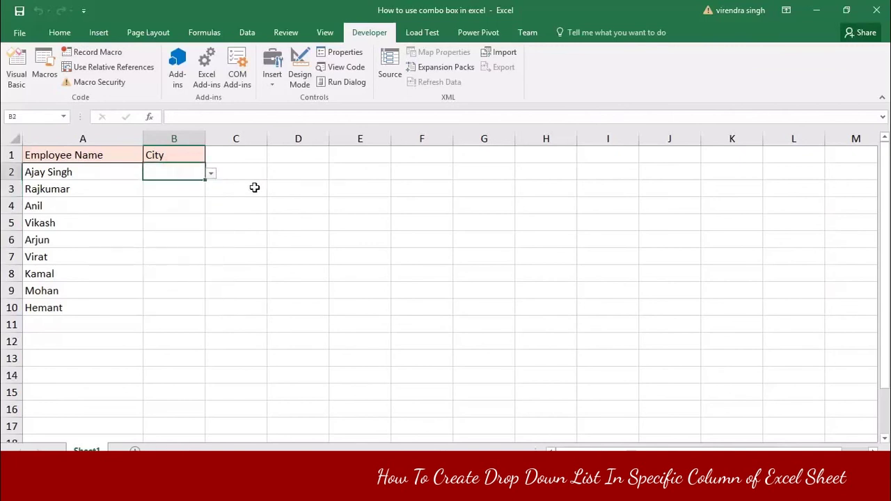
type("asl;fj")
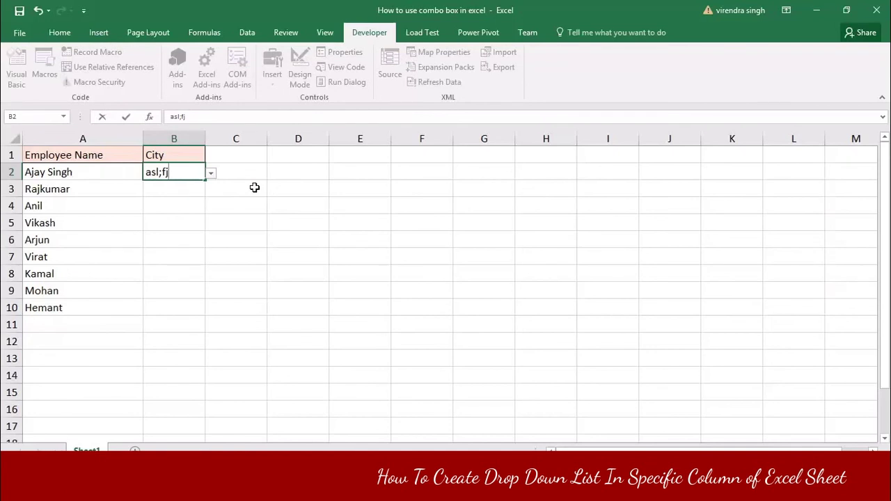
key("Return")
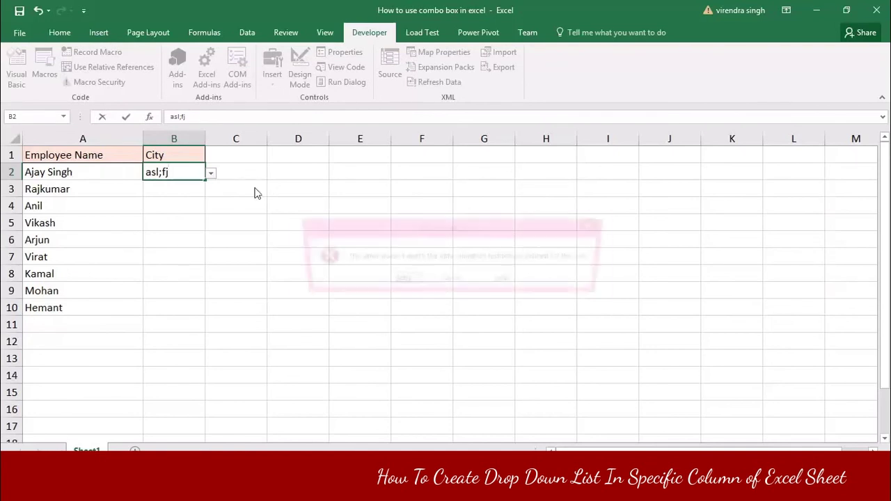
left_click_drag(453, 230, 347, 205)
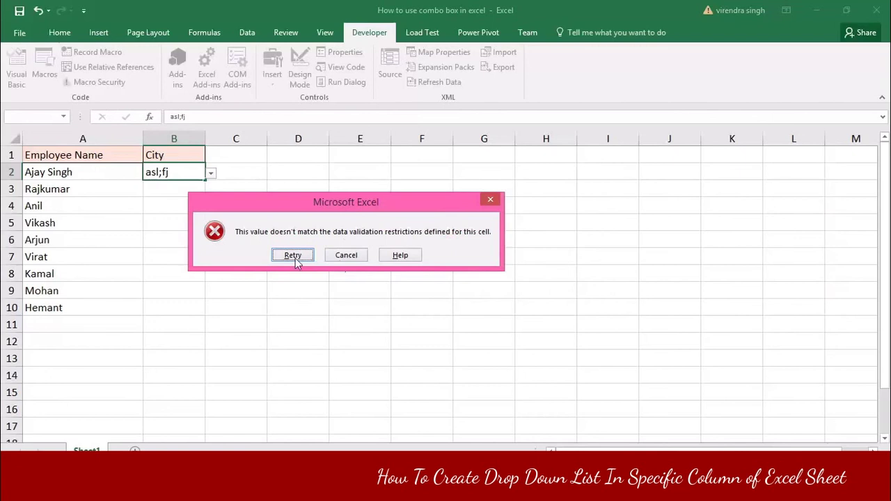
left_click(349, 256)
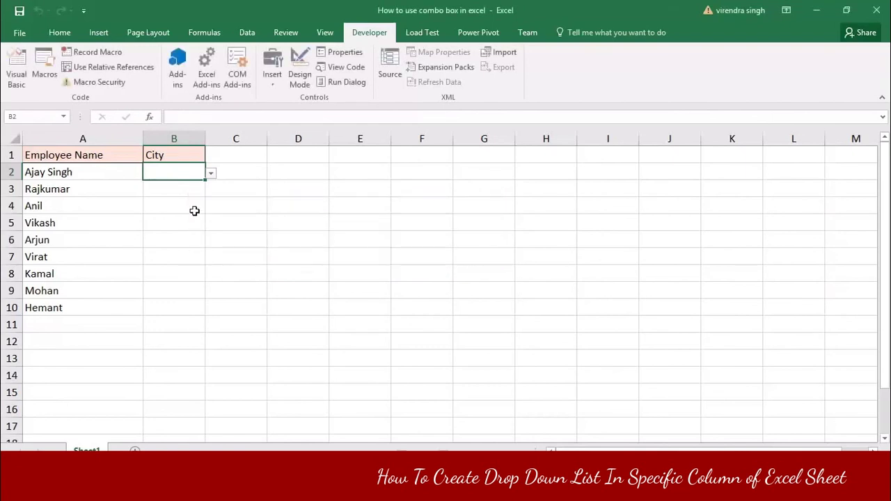
left_click(174, 206)
left_click(179, 176)
left_click(177, 209)
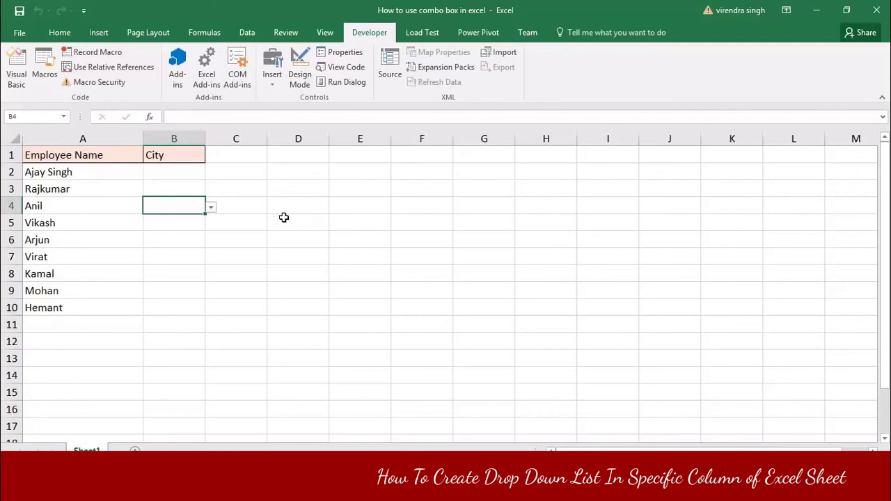
left_click(182, 239)
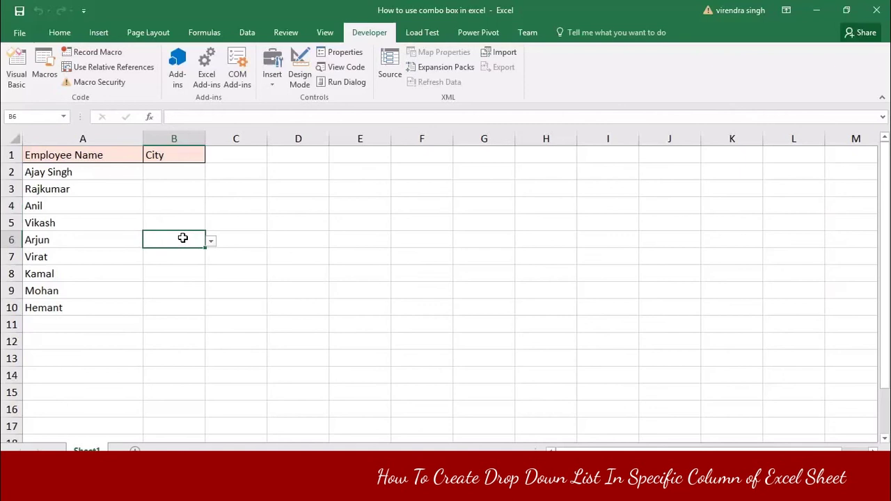